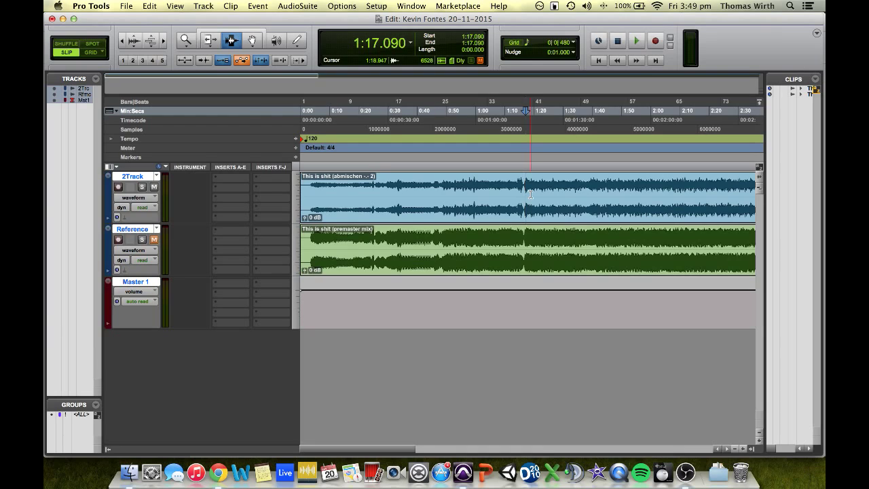
Audition the 2Track mix from 1:17.090 and add the stereo Virtual Tape Machines plug-in to the track's first insert slot.
key(space)
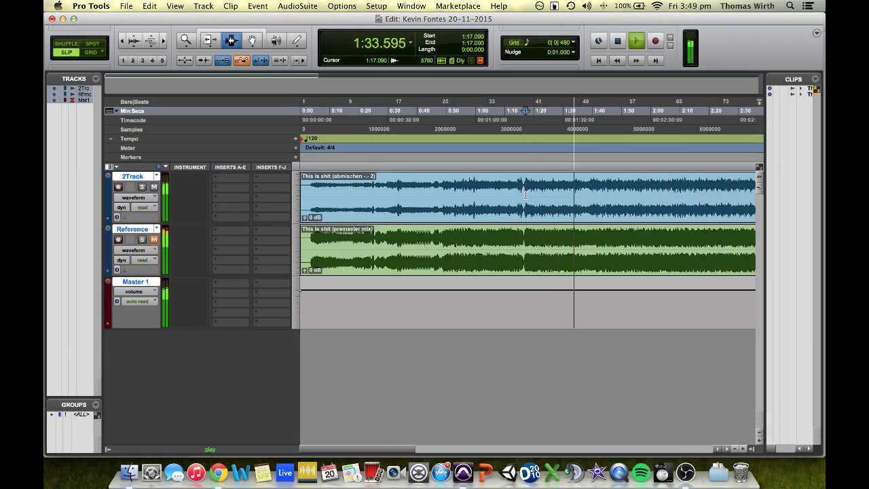
key(space)
click(234, 177)
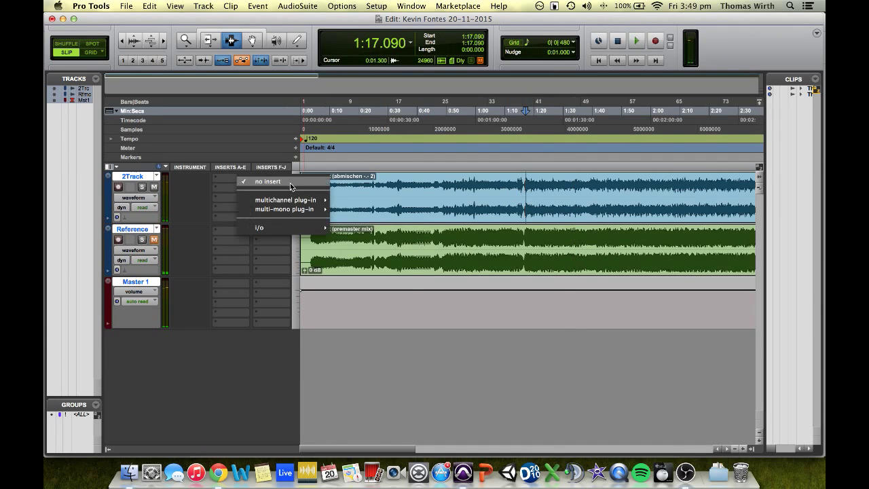
mouse_move(287, 200)
mouse_move(381, 238)
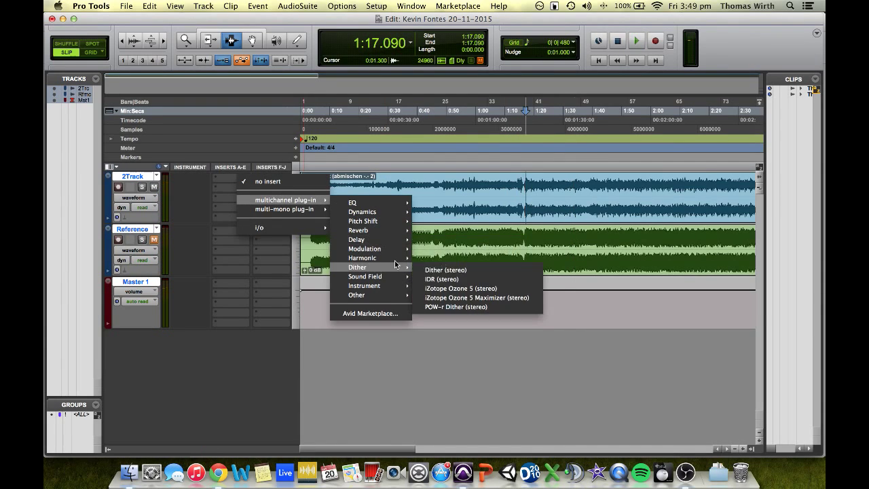
mouse_move(386, 259)
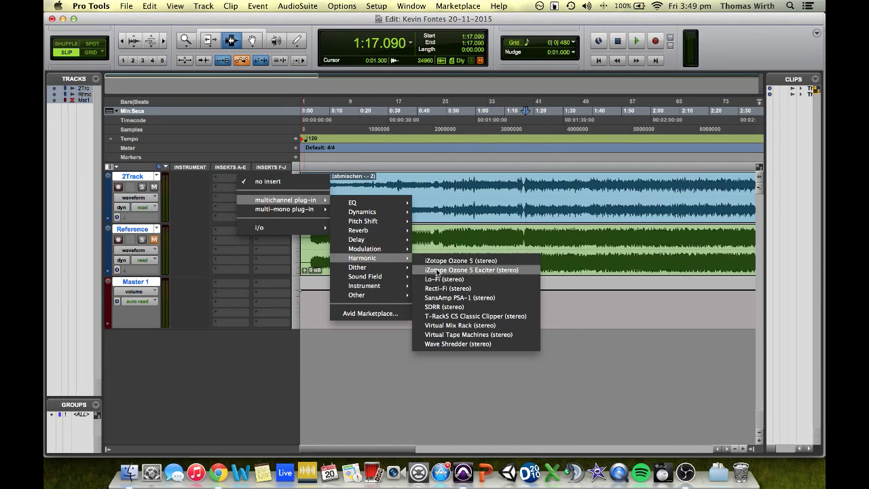
click(477, 335)
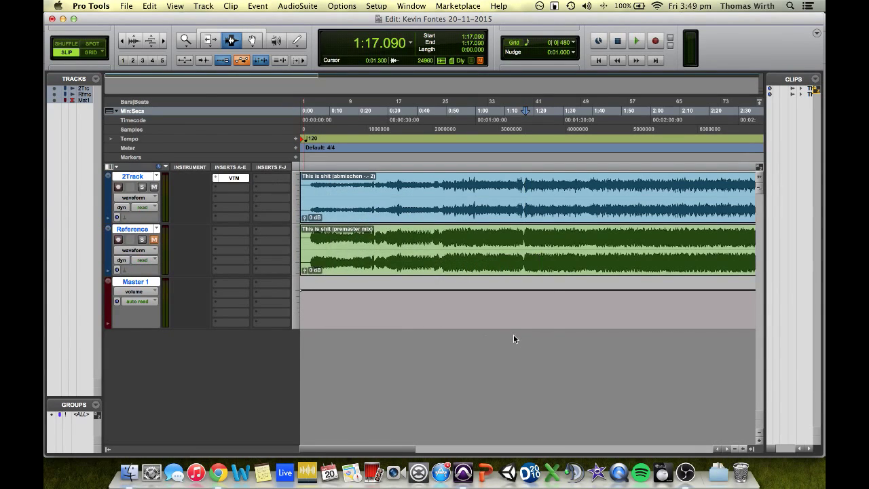
Try adjusting the Virtual Tape Machines output level, reset it to default, and audition the mix through the effect.
drag(536, 53, 446, 55)
drag(530, 196, 533, 191)
alt+click(532, 190)
key(space)
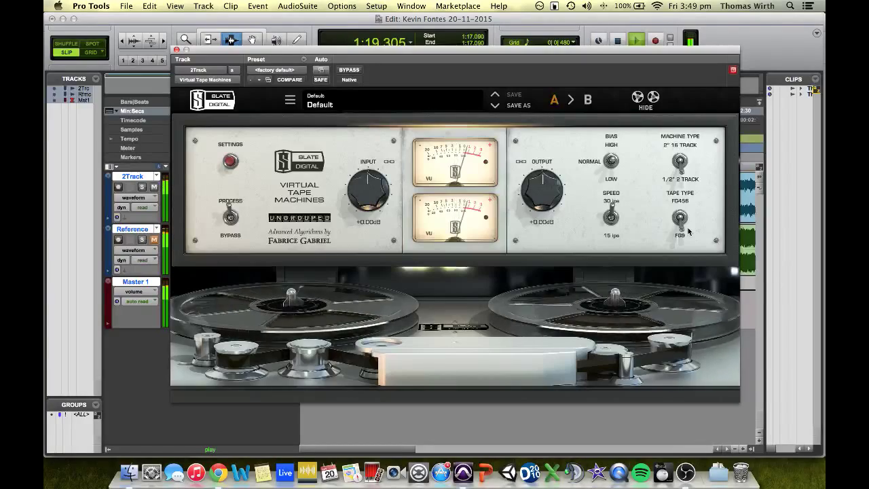
click(175, 51)
key(space)
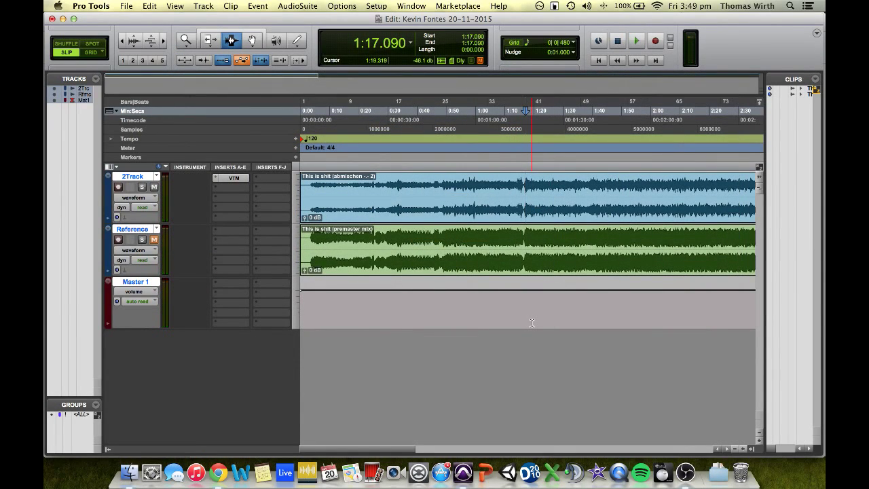
Try the alternative tape speed and tape type in Virtual Tape Machines, switching both back before closing the plug-in.
click(235, 178)
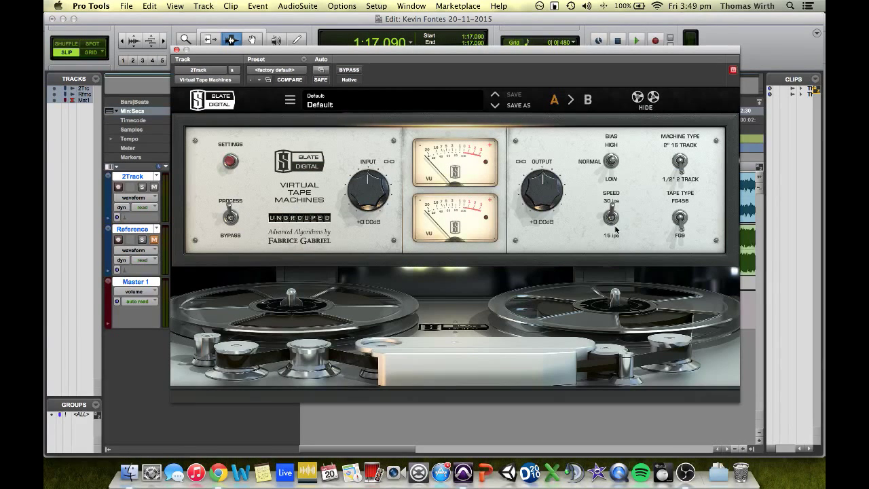
click(612, 213)
click(680, 222)
click(681, 217)
click(610, 217)
click(176, 51)
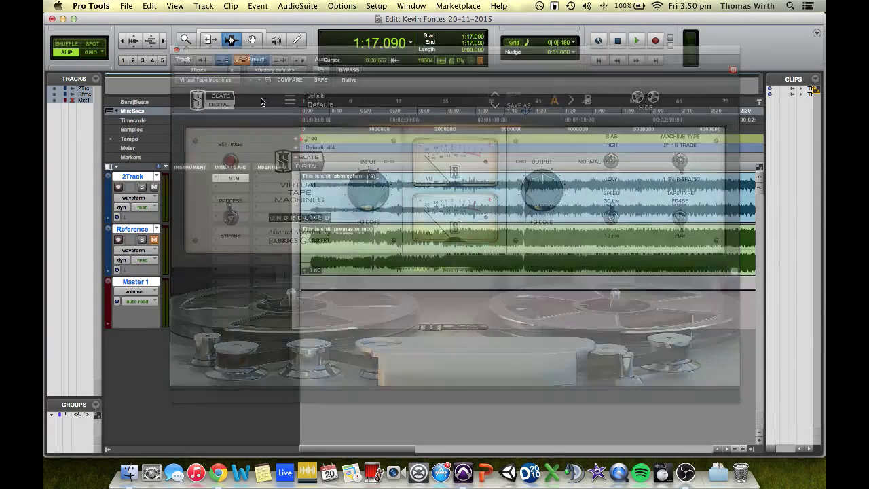
Add LinEQ Lowband (stereo) to 2Track's second insert slot and enable its first band, the low cut at 32 Hz.
click(525, 184)
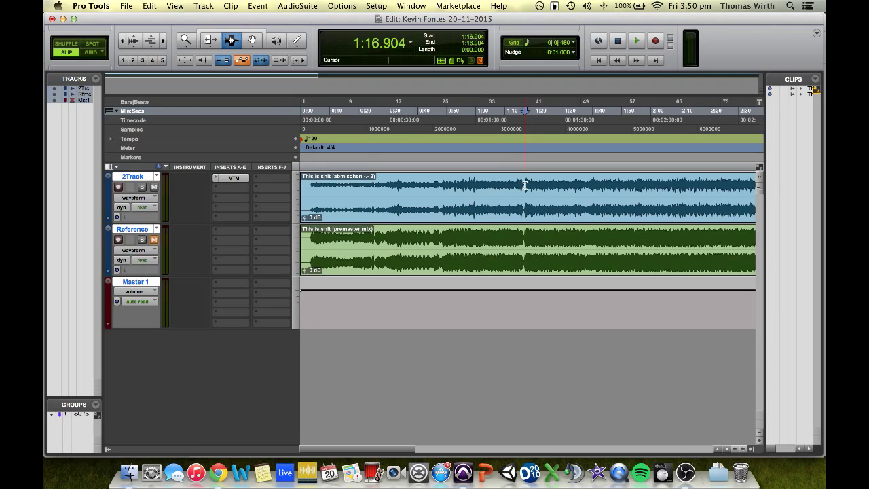
click(234, 188)
mouse_move(325, 216)
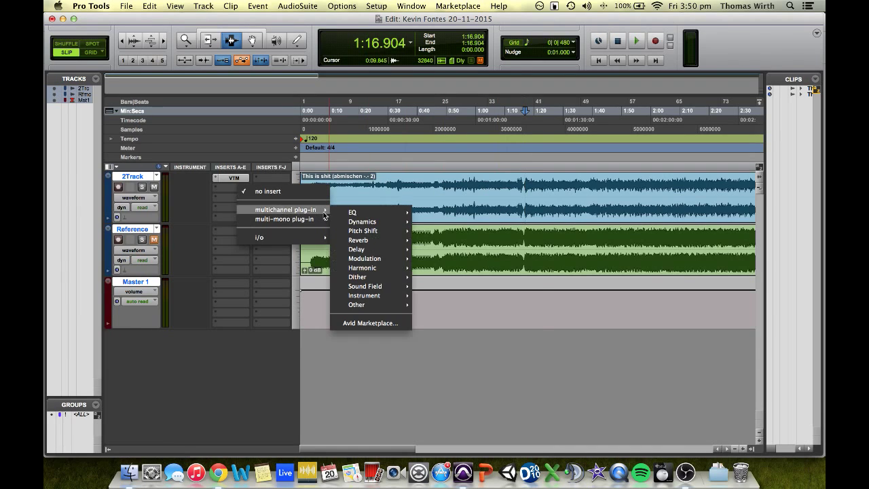
mouse_move(360, 213)
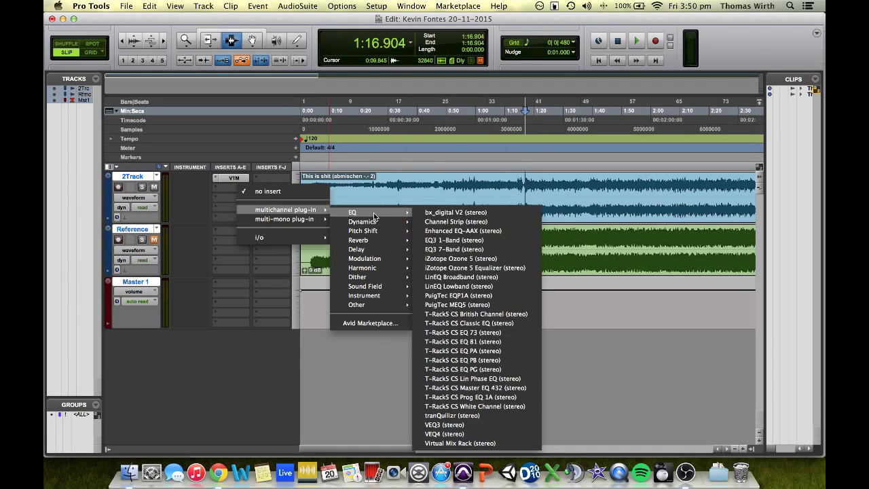
click(479, 286)
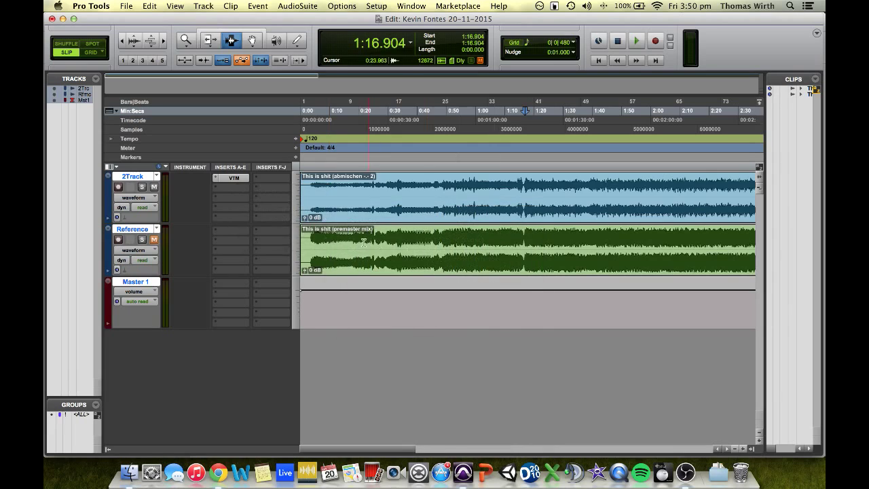
click(223, 266)
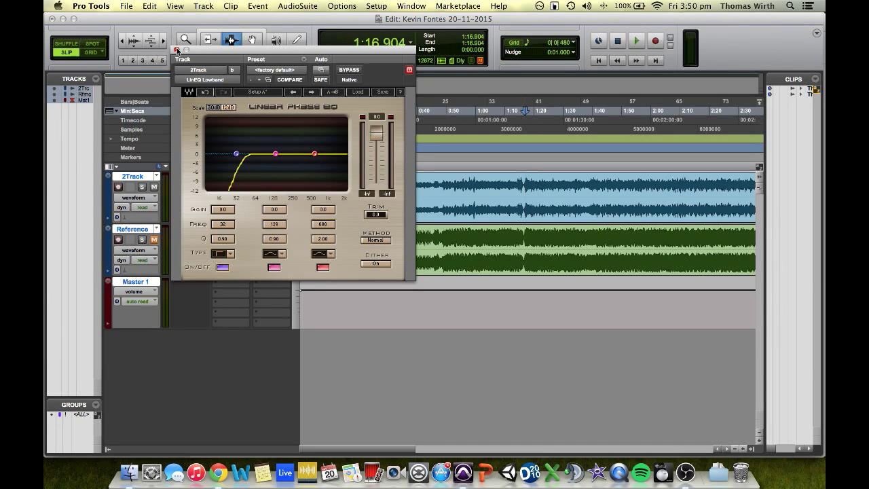
click(176, 50)
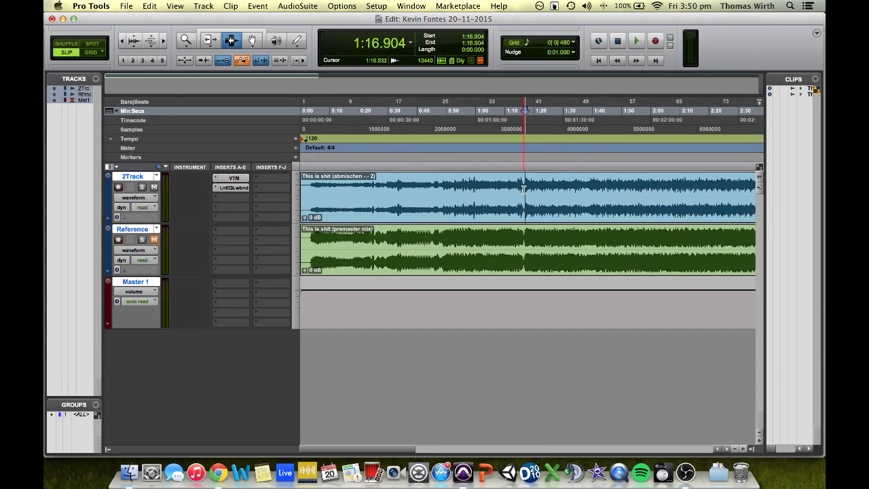
Audition the 2Track mix with the low-cut equalizer from 1:17.276.
click(525, 188)
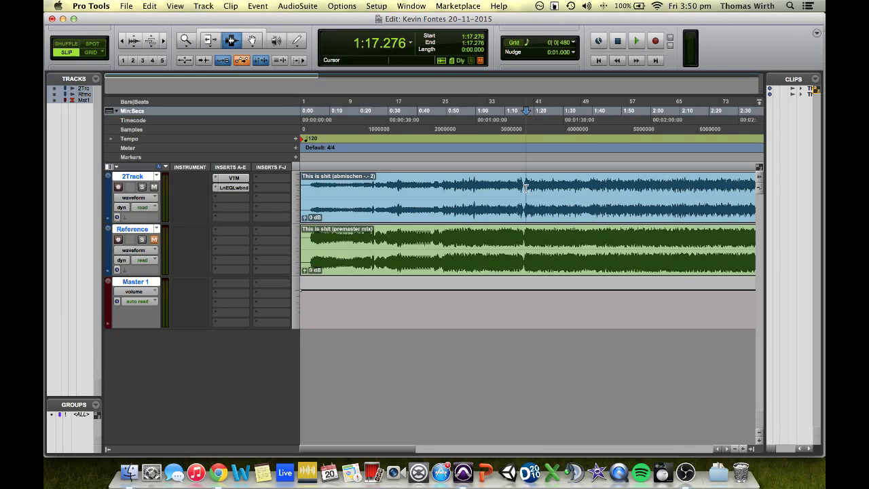
key(space)
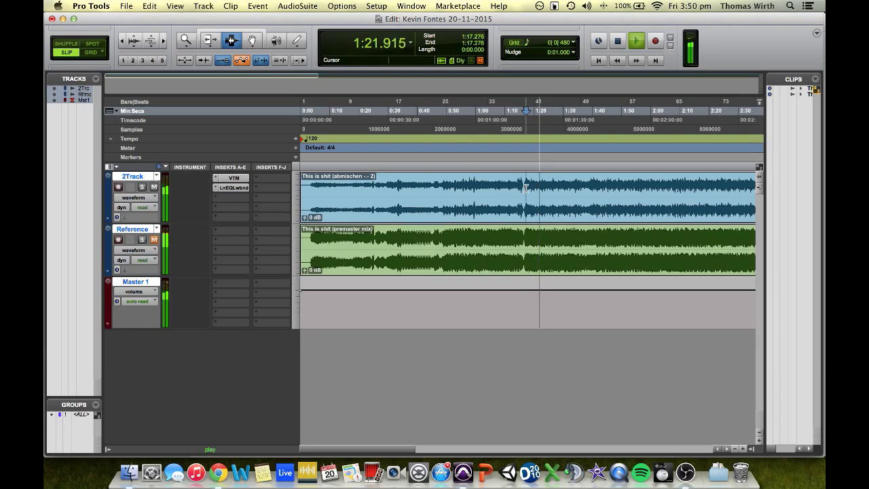
key(space)
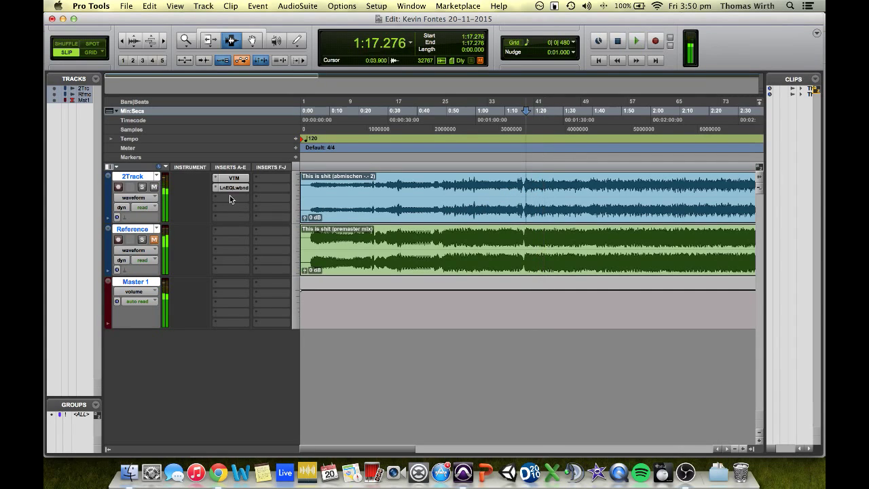
Add the stereo bx_digital V2 equalizer to the third insert slot of 2Track.
click(229, 196)
mouse_move(281, 226)
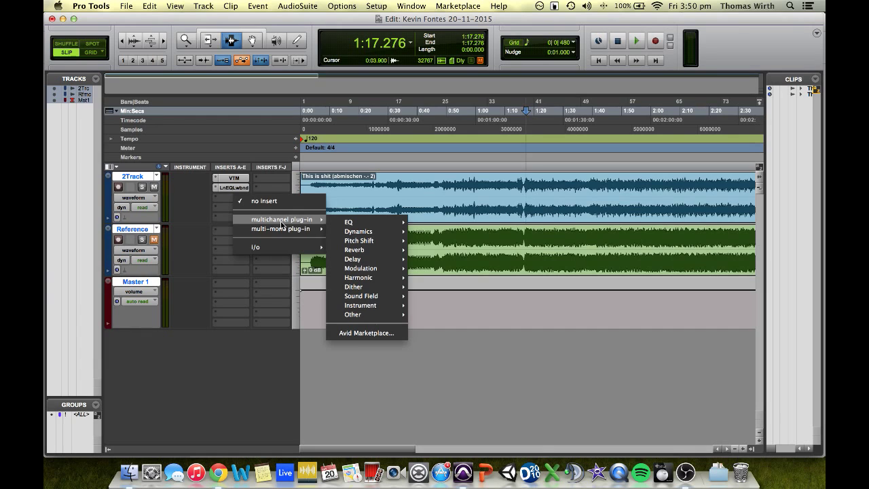
mouse_move(361, 224)
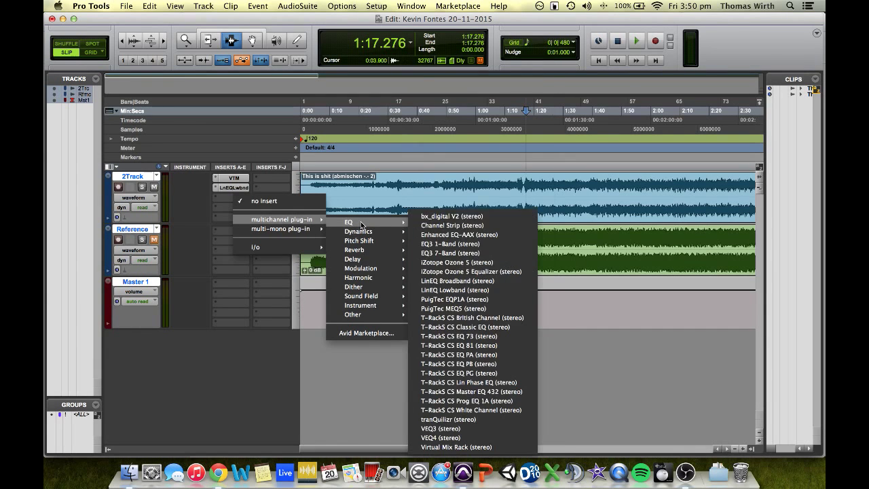
click(479, 216)
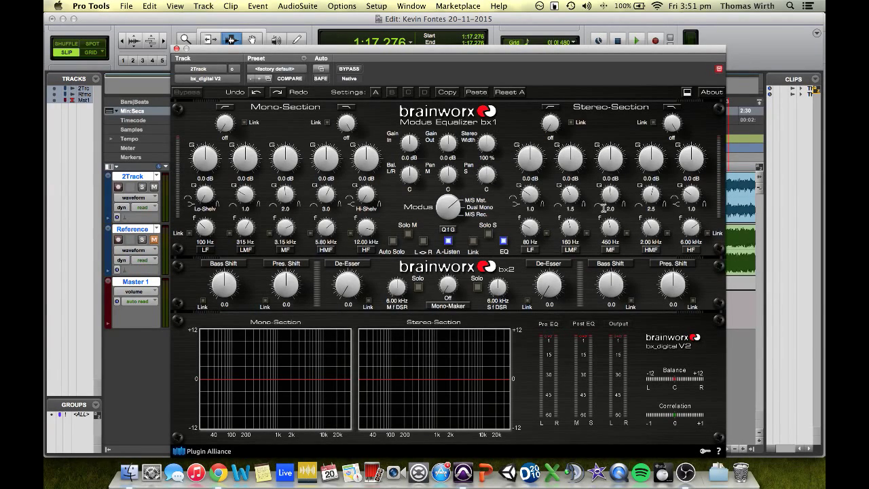
Nudge the stereo width to 99% and set the Mono-Maker frequency to 150 Hz in bx_digital V2.
drag(486, 143, 486, 139)
drag(486, 139, 486, 144)
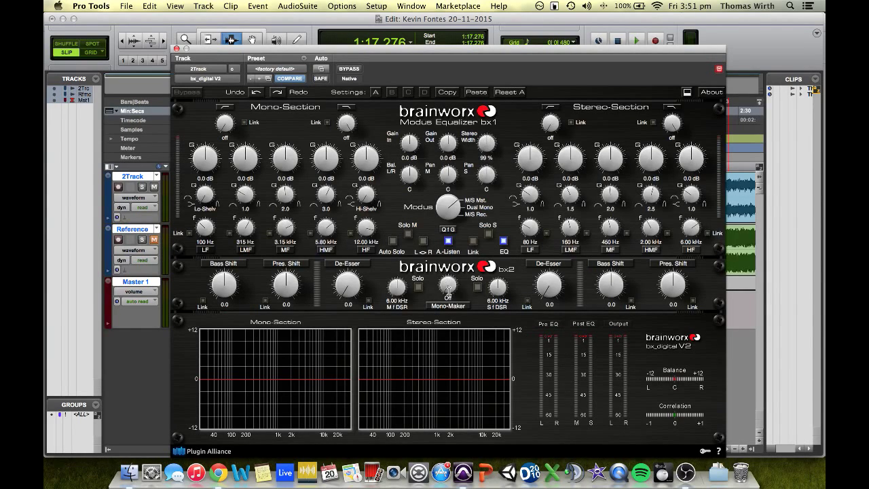
drag(447, 289, 446, 260)
Reset the stereo width in bx_digital V2, widen it while the mix plays, and settle on 131%.
alt+click(483, 141)
key(space)
scroll(488, 145, up, 5)
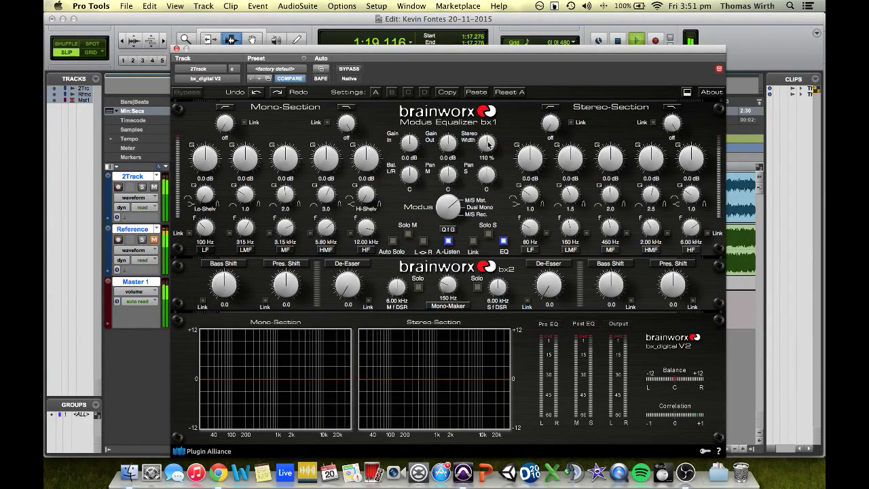
scroll(488, 143, up, 8)
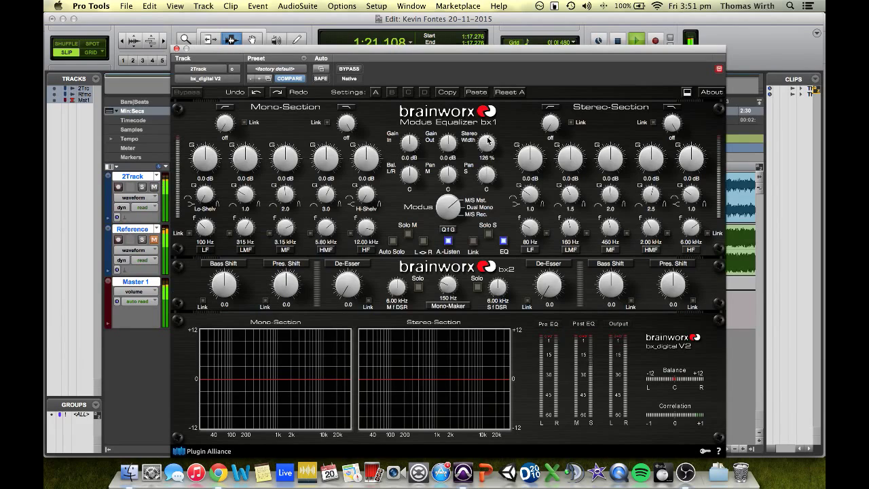
scroll(488, 141, up, 5)
key(space)
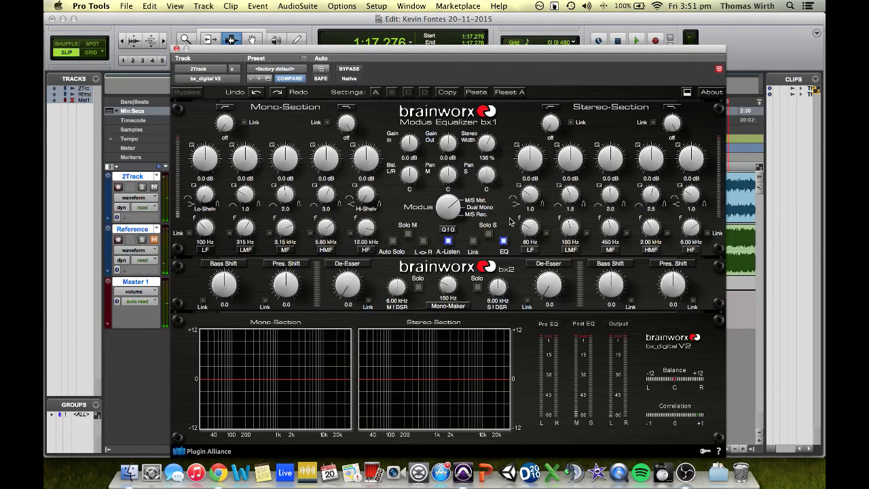
key(XF86AudioRaiseVolume)
drag(484, 141, 487, 142)
With the mix playing, set the stereo-section MF band to 380 Hz with a gain of -0.9 dB.
key(space)
drag(610, 228, 608, 229)
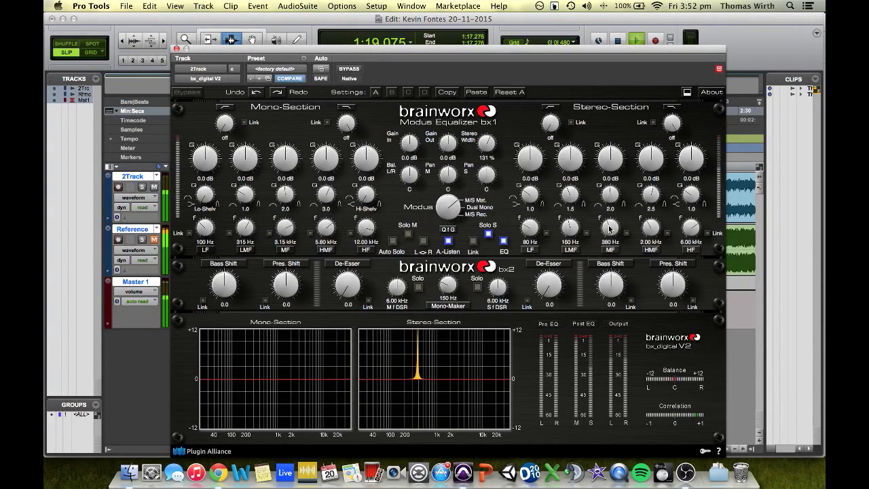
drag(611, 159, 611, 163)
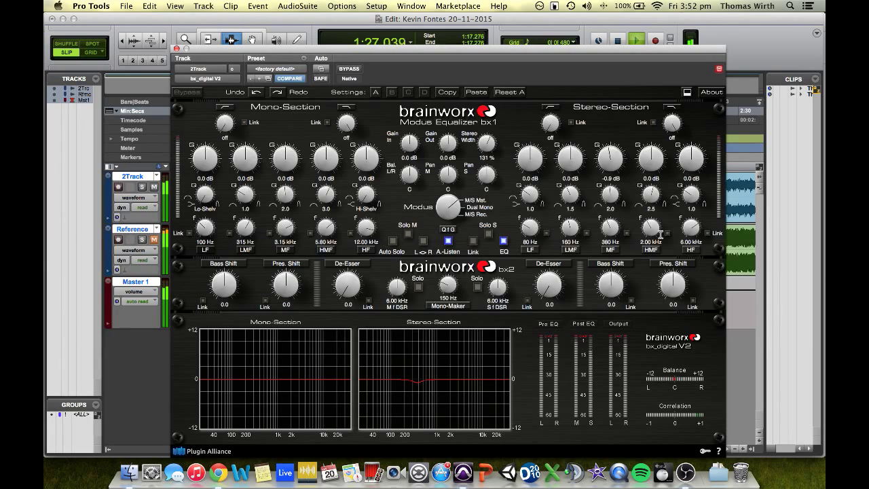
Set the mono-section HMF band to 3.76 kHz, Q 2.1 and -1.0 dB, linked to the stereo section.
drag(324, 226, 325, 236)
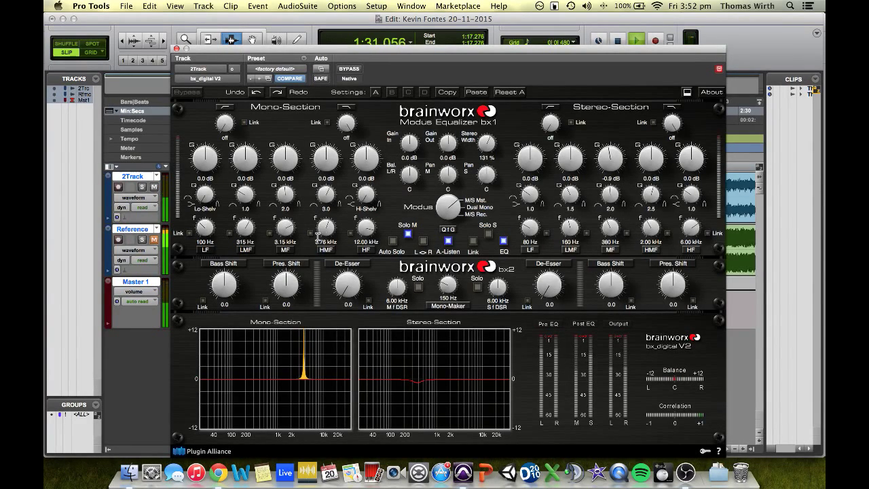
click(310, 233)
drag(324, 195, 325, 198)
drag(325, 152, 325, 153)
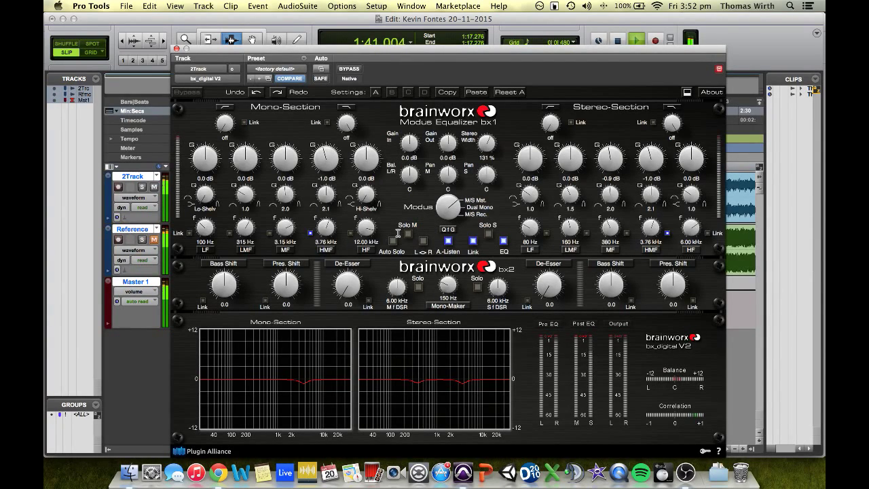
Set the mono LMF band to -0.6 dB at 683 Hz and the stereo LMF band to -1.7 dB at 205 Hz.
drag(245, 228, 245, 211)
drag(248, 154, 249, 154)
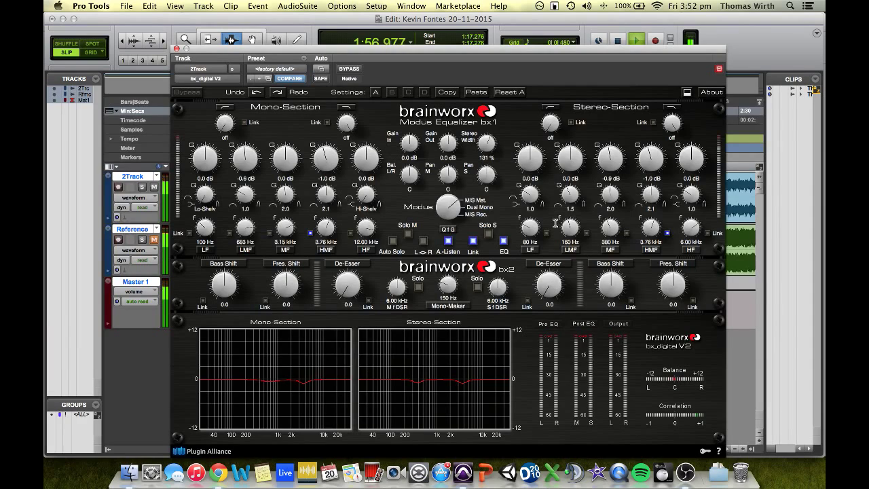
drag(613, 231, 574, 224)
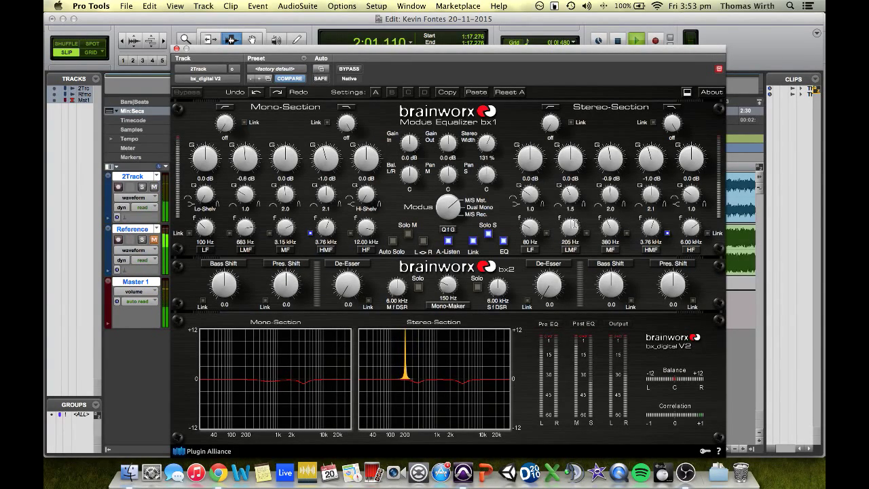
drag(570, 156, 570, 161)
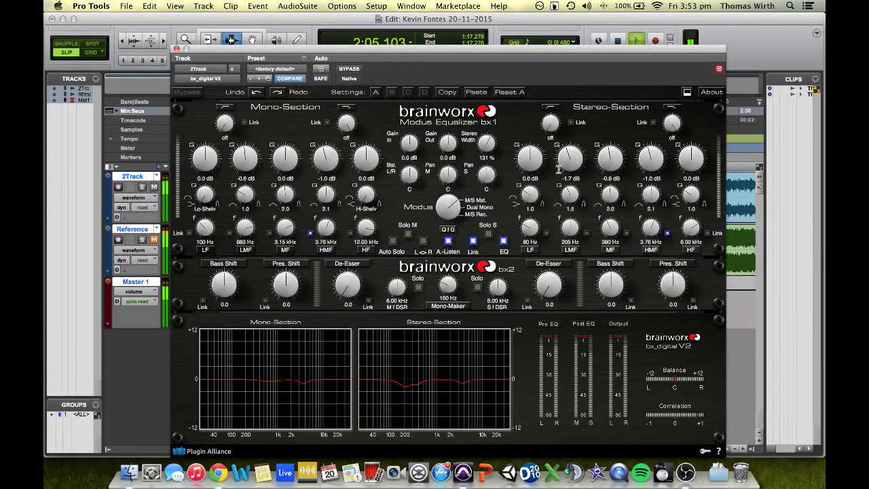
key(space)
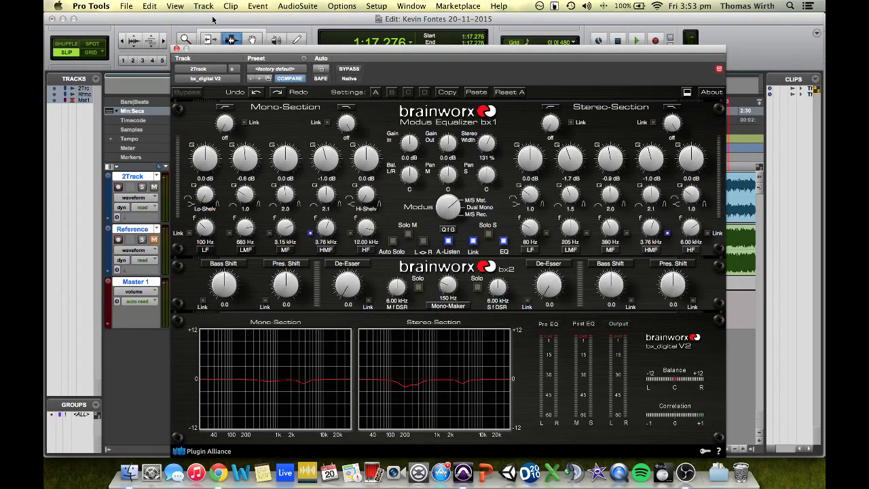
click(177, 50)
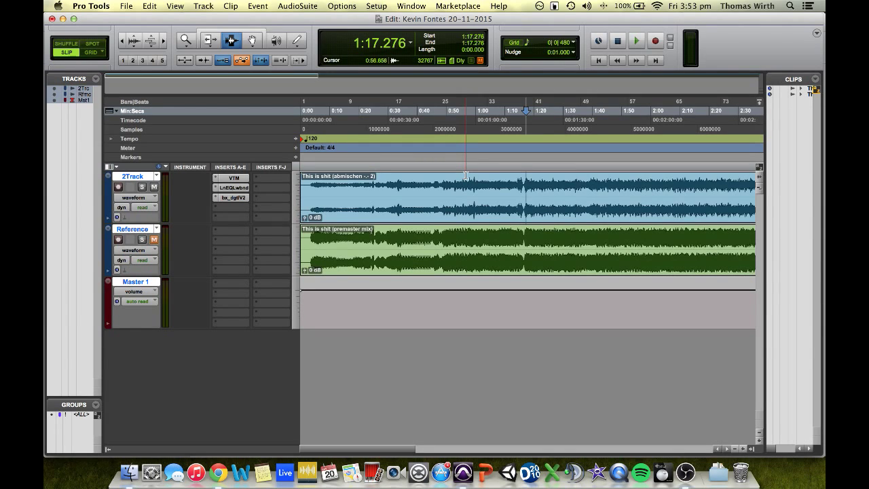
Insert the multichannel PuigTec MEQ5 equalizer in the fourth insert slot of the 2Track track.
click(235, 207)
mouse_move(292, 229)
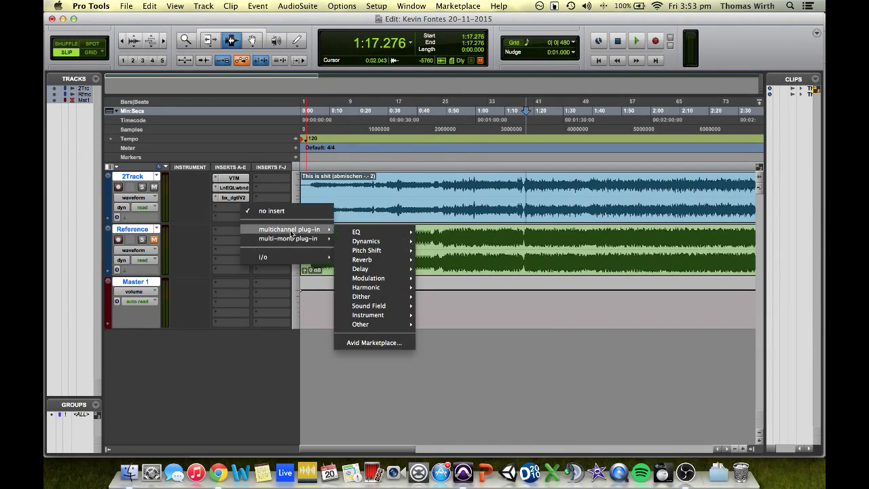
mouse_move(401, 235)
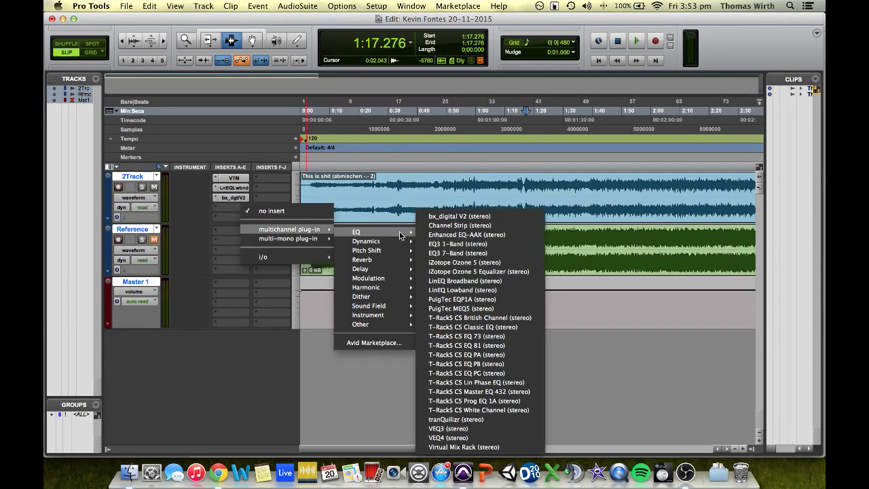
click(473, 309)
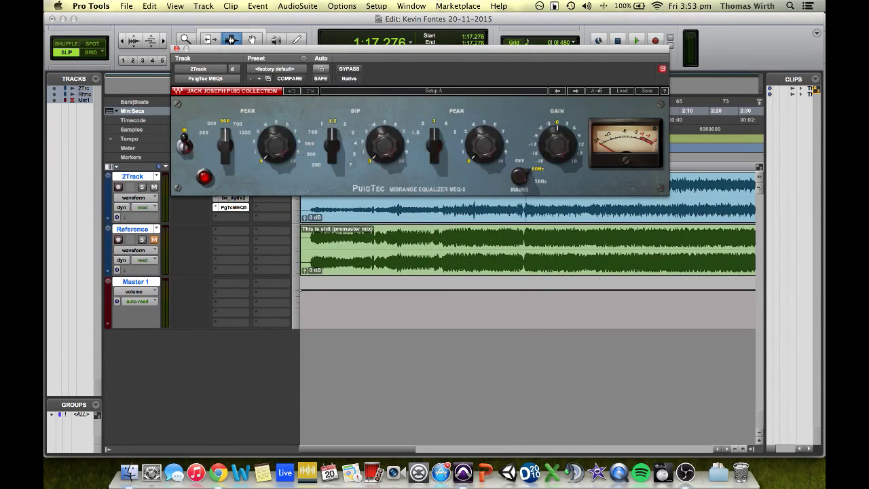
Set the MEQ-5 dip frequency to 200 and its dip amount to about 2 while auditioning the mix, and close the plug-in.
drag(335, 143, 335, 163)
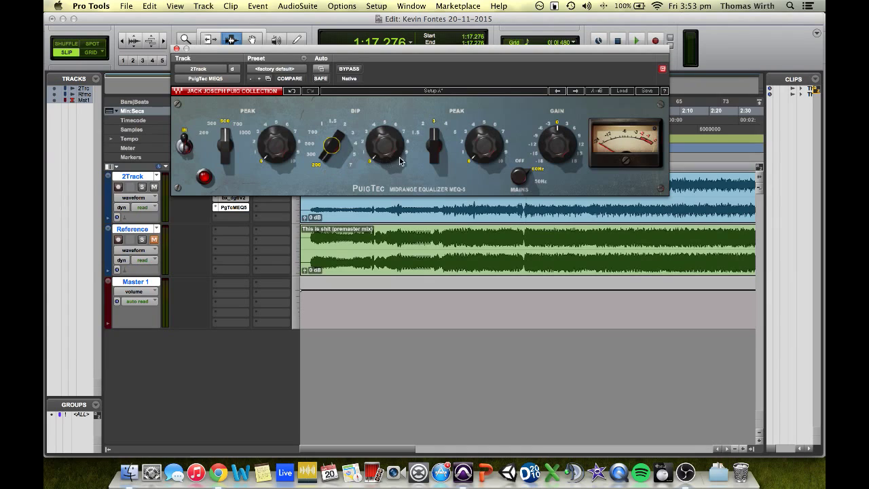
drag(384, 159, 384, 152)
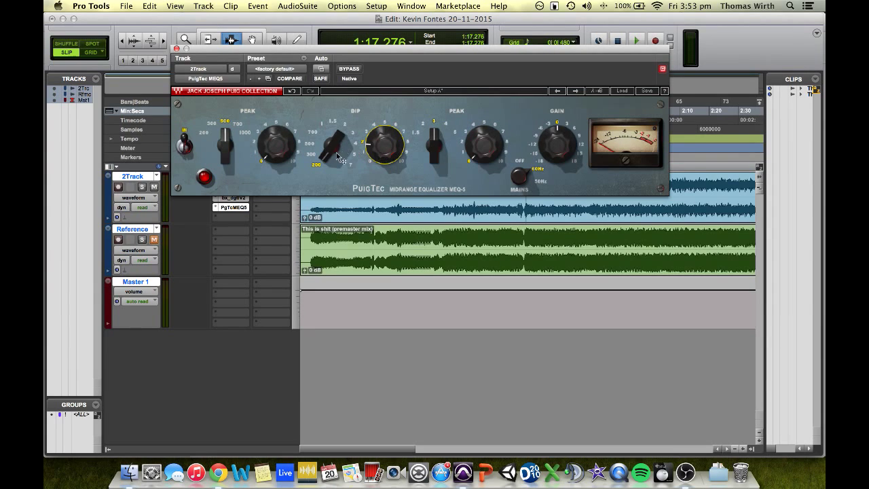
mouse_move(332, 155)
mouse_move(383, 151)
drag(384, 151, 384, 177)
key(space)
mouse_move(388, 152)
mouse_down()
mouse_move(389, 100)
mouse_move(381, 195)
mouse_move(383, 146)
mouse_up()
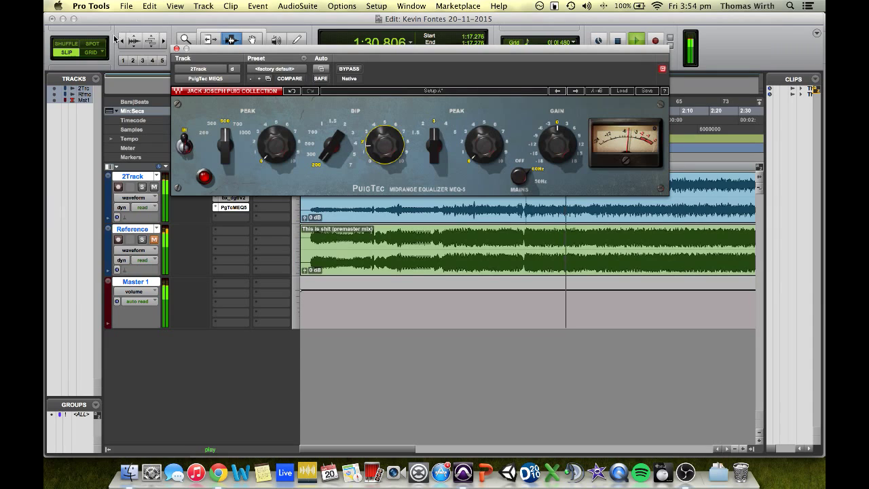
key(space)
click(175, 49)
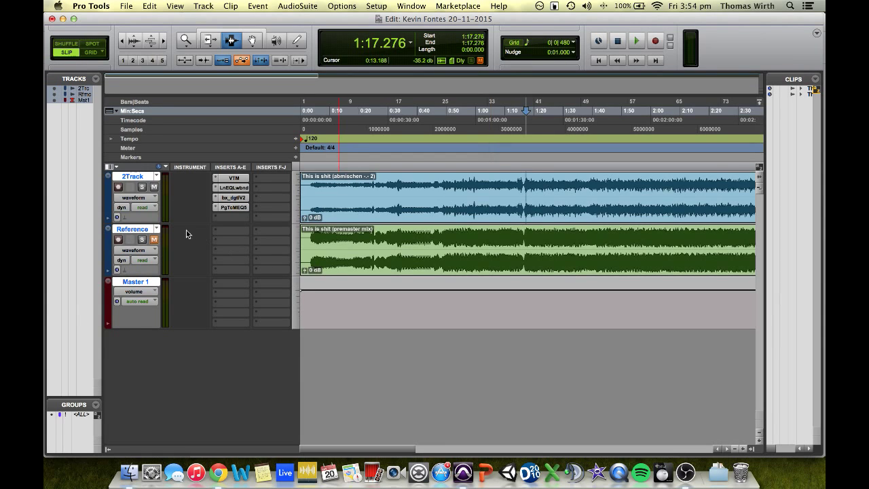
Insert the stereo Virtual Mix Rack dynamics plug-in in the fifth insert slot of the 2Track track.
click(230, 218)
mouse_move(285, 238)
mouse_move(375, 242)
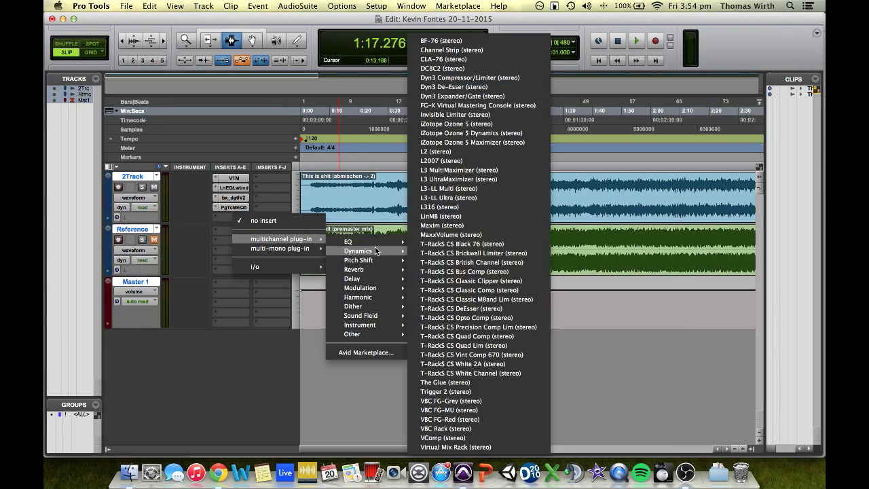
click(475, 446)
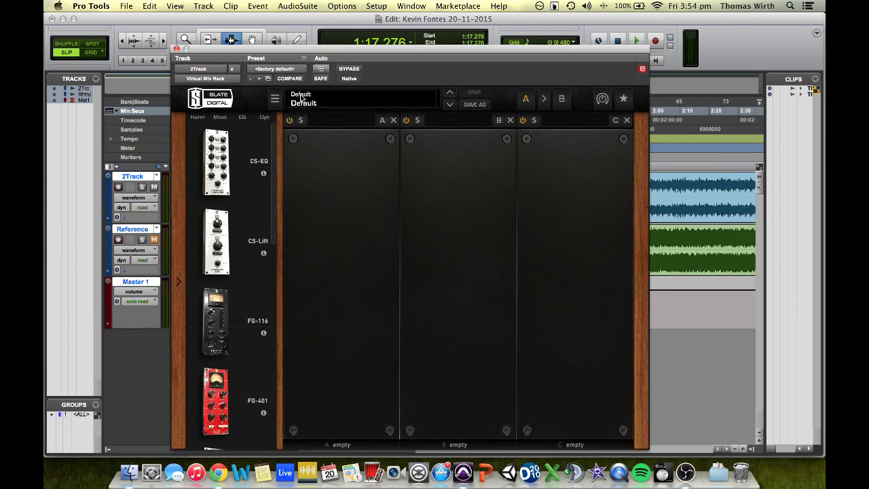
Try the M4stering preset Dance1 in the Virtual Mix Rack, and load the Comp+CSEQ preset in its place.
click(356, 107)
mouse_move(352, 168)
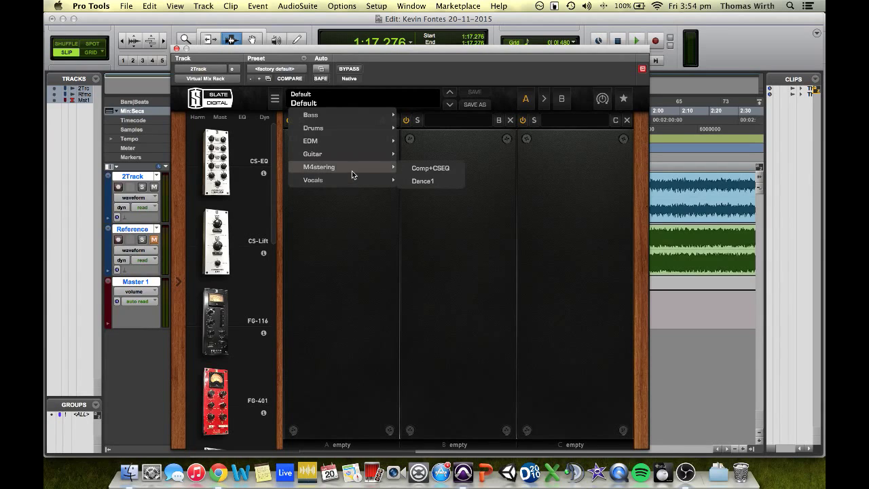
click(435, 181)
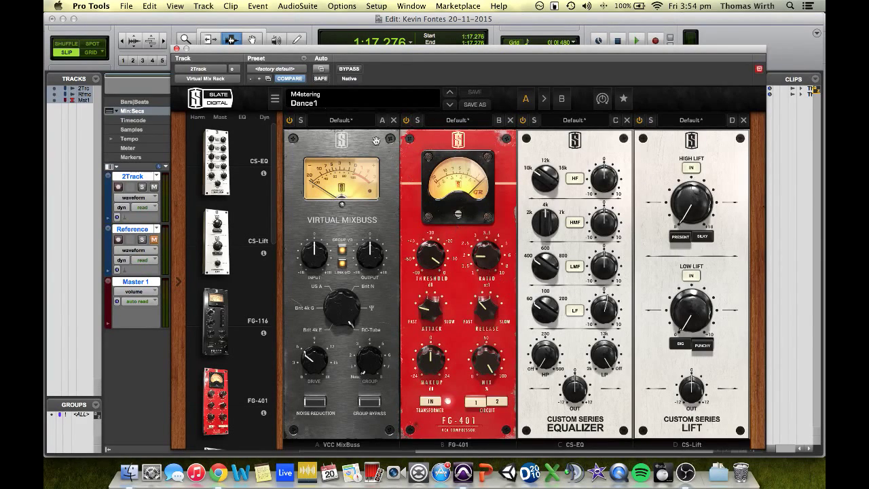
click(335, 108)
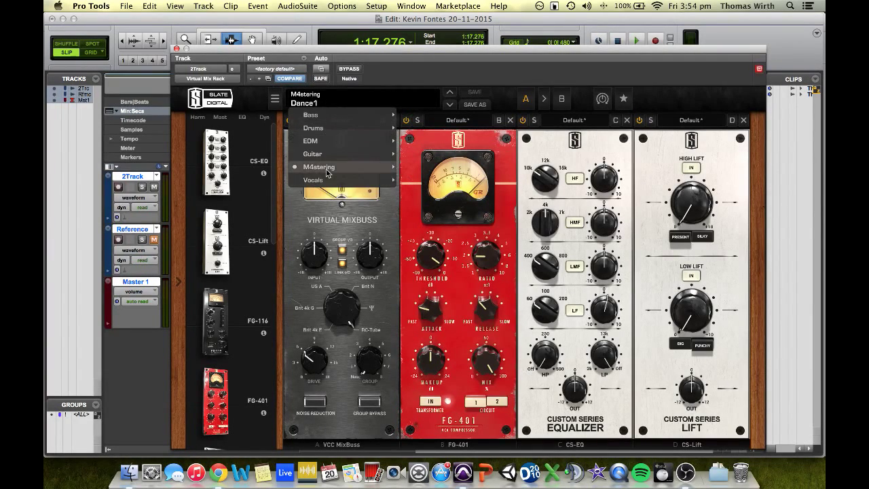
mouse_move(329, 167)
click(433, 168)
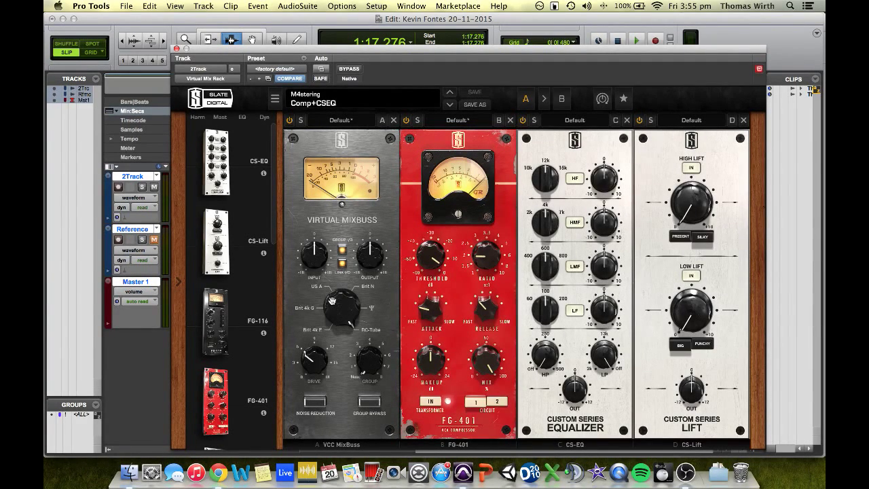
Audition different console models on the Virtual Mixbuss module while the mix plays, and return to RC-Tube.
drag(333, 302, 341, 334)
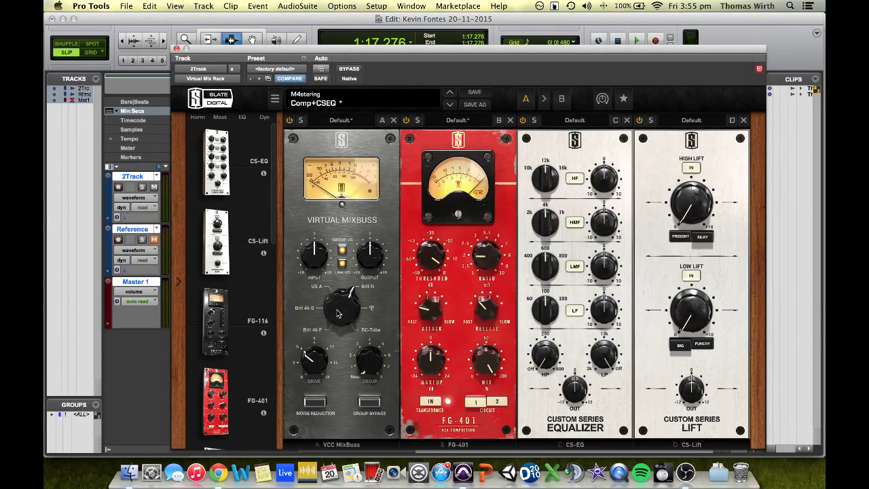
drag(338, 304, 340, 206)
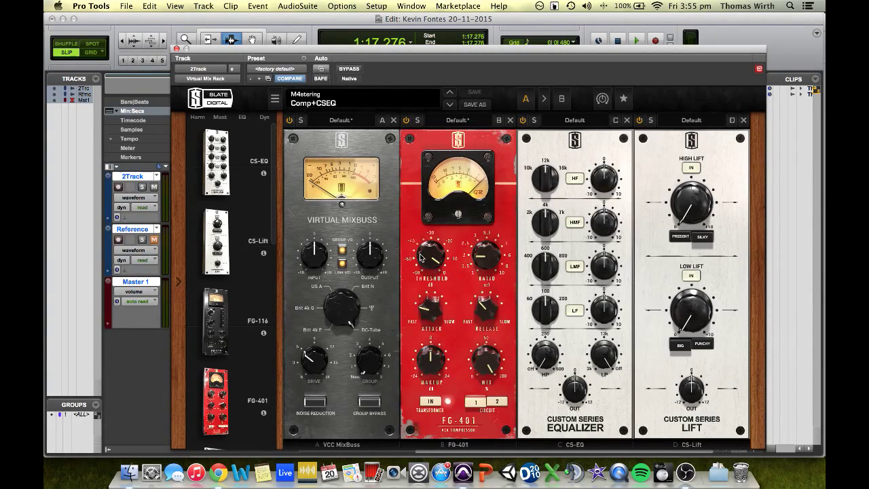
key(space)
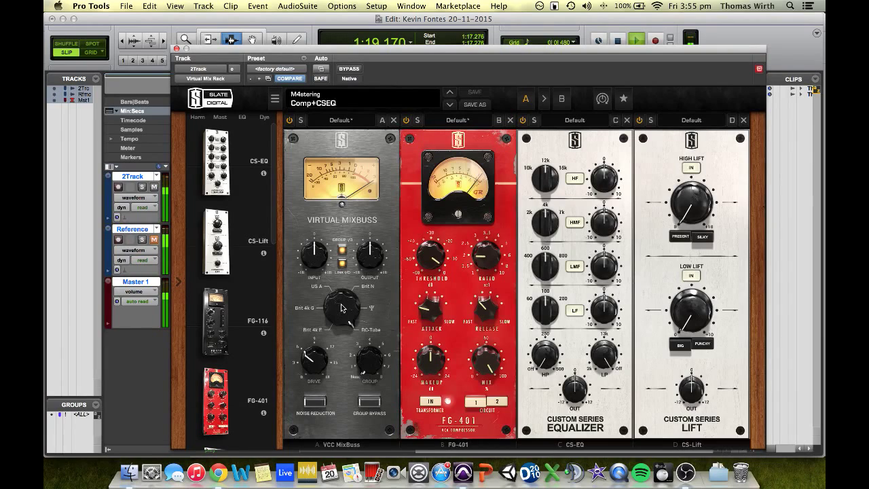
drag(342, 305, 336, 358)
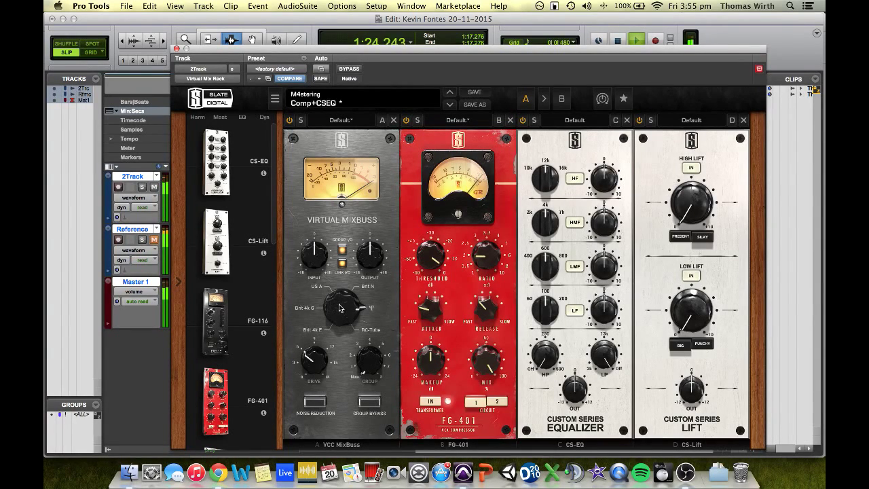
click(340, 311)
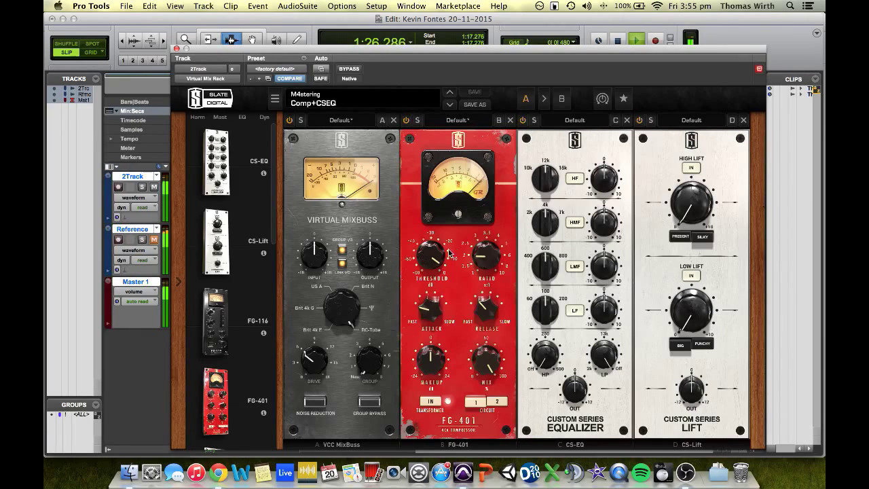
Set the FG-401 threshold to -9.97 dB and boost the Custom Series Equalizer's HF band slightly at 15 kHz.
drag(429, 252, 424, 256)
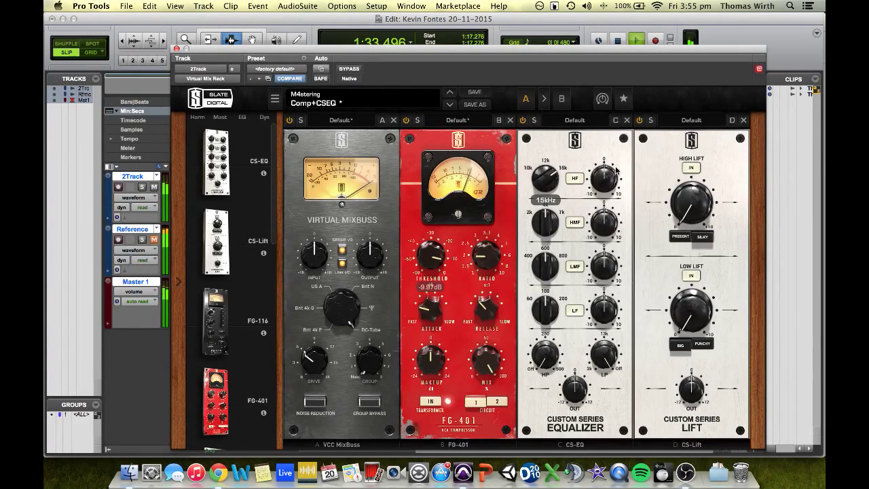
mouse_move(613, 173)
mouse_down()
mouse_move(608, 148)
mouse_move(607, 163)
mouse_up()
Sweep the equalizer's midrange bands, setting HMF to -1.03 at about 7 kHz and LMF to -1.22 at about 600 Hz.
drag(606, 222, 598, 191)
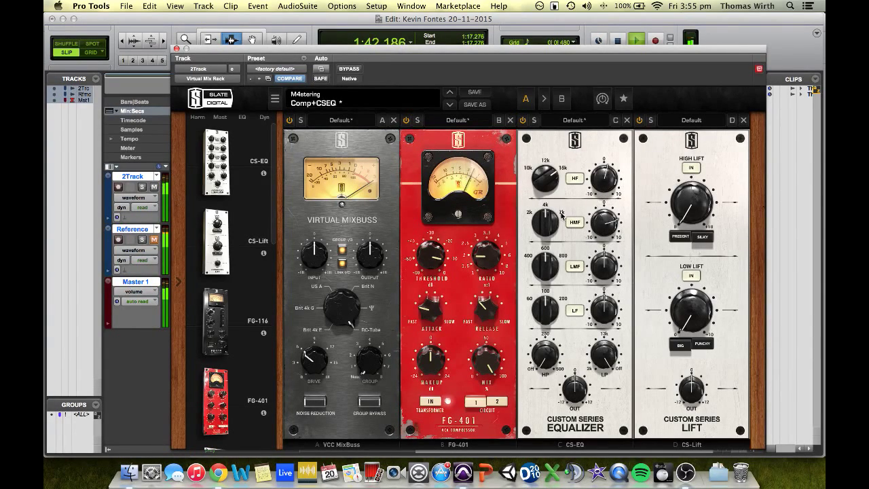
drag(603, 226, 603, 288)
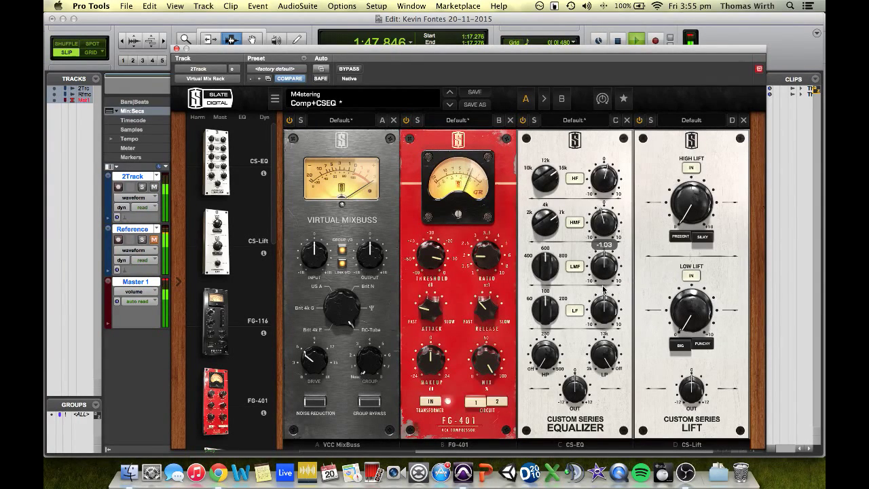
drag(614, 235, 574, 241)
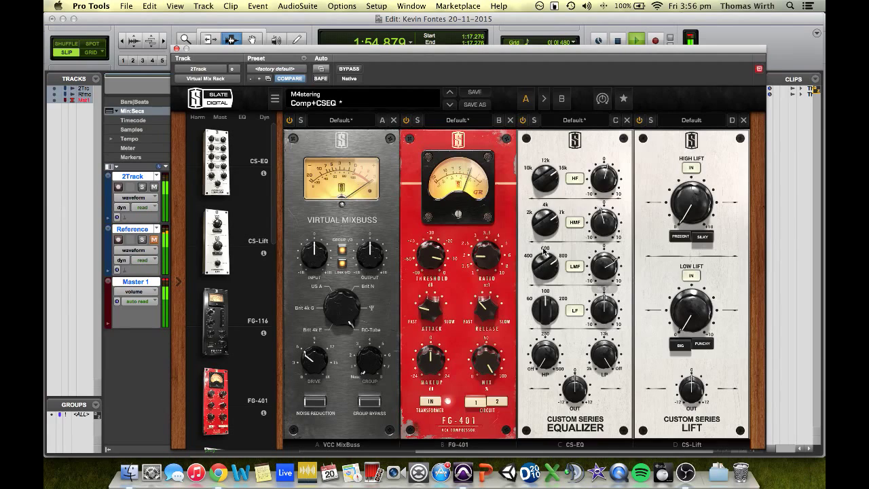
click(610, 308)
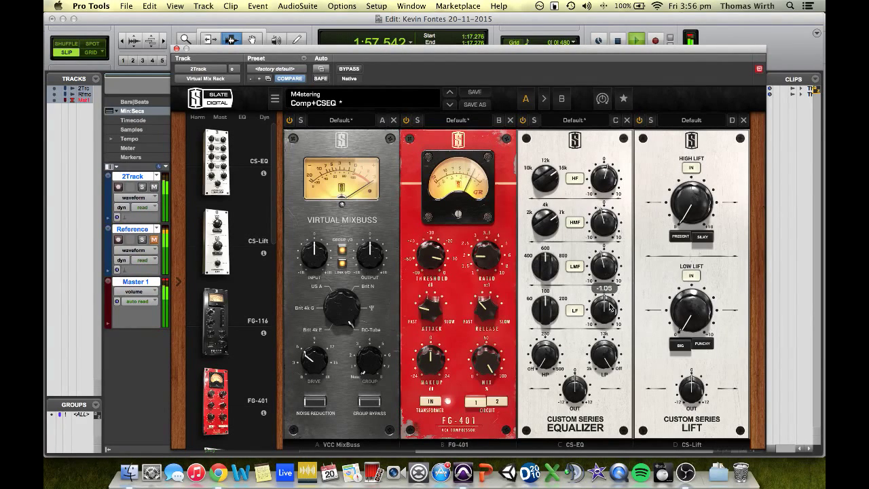
drag(609, 303, 609, 300)
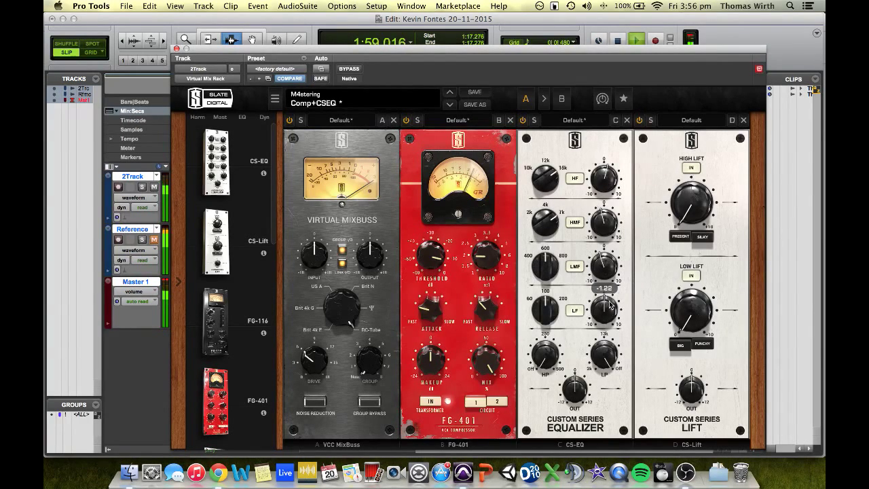
Clear the master track's clip indicators and set the equalizer's LF band to 60 Hz with a gain of 1.23.
click(167, 283)
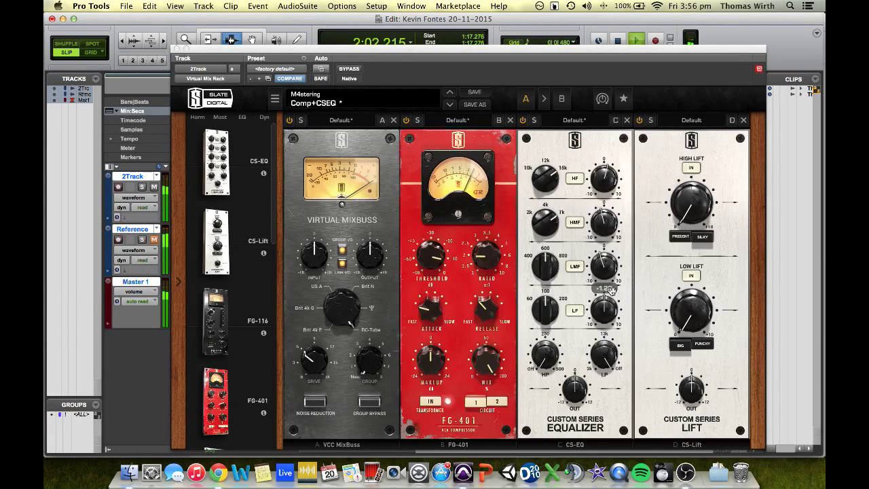
click(543, 310)
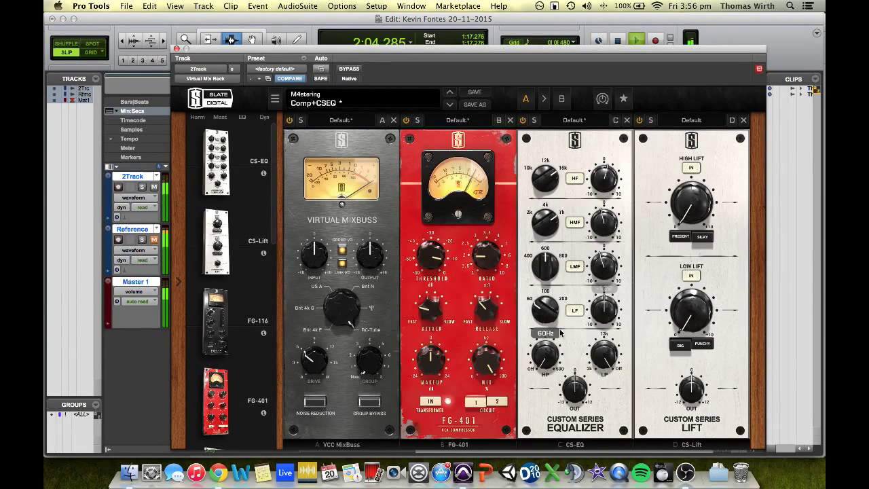
drag(599, 314, 601, 308)
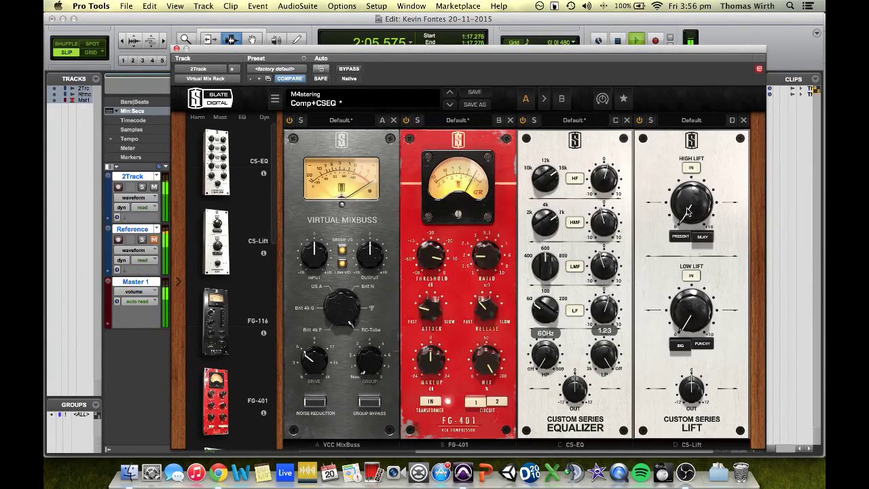
Raise the High Lift on the Custom Series Lift in Silky mode, and set the equalizer's HF gain to 0.61.
mouse_move(688, 211)
mouse_down()
mouse_move(712, 209)
mouse_move(680, 249)
mouse_move(683, 198)
mouse_up()
click(703, 241)
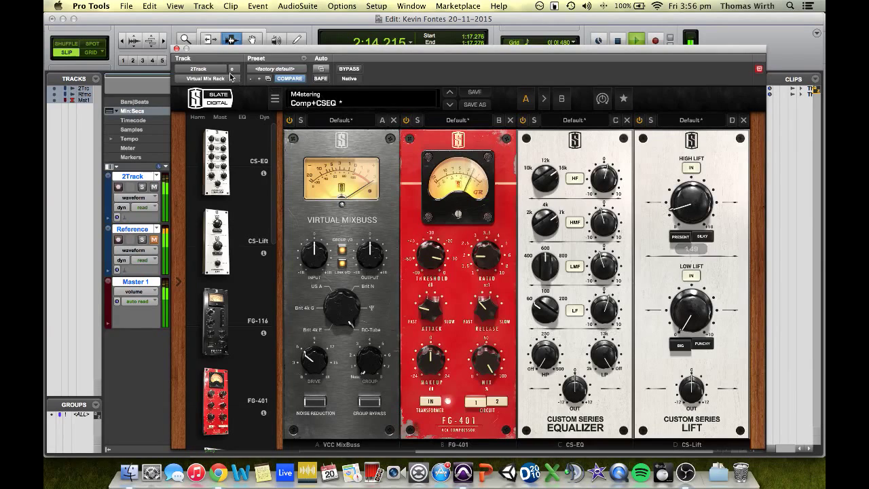
drag(607, 180, 608, 183)
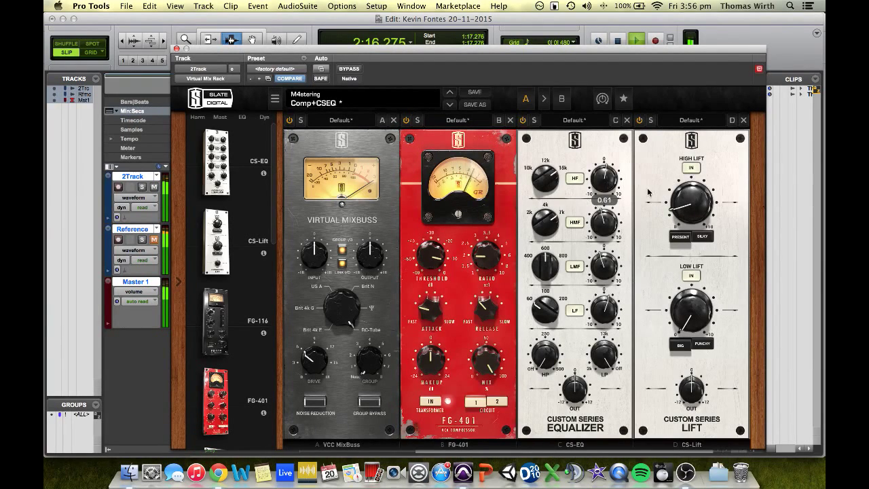
drag(687, 200, 687, 216)
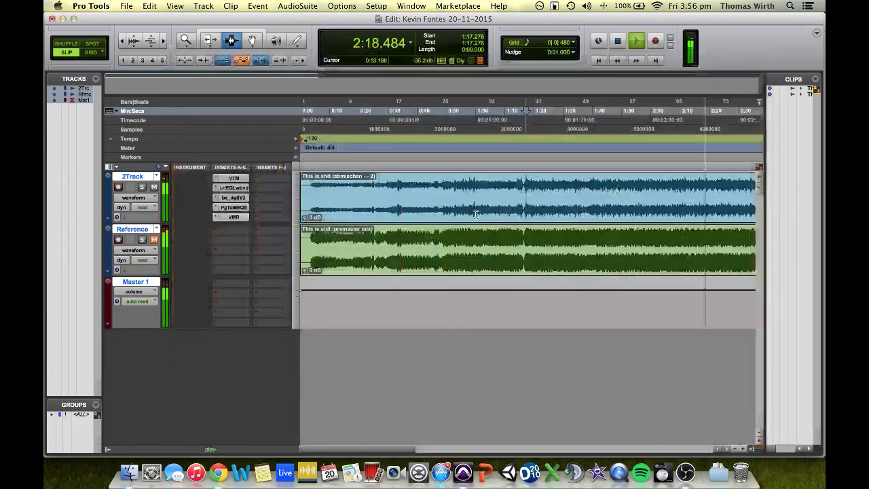
Move the playback start to 1:17.090 on the 2Track track and save the session.
key(space)
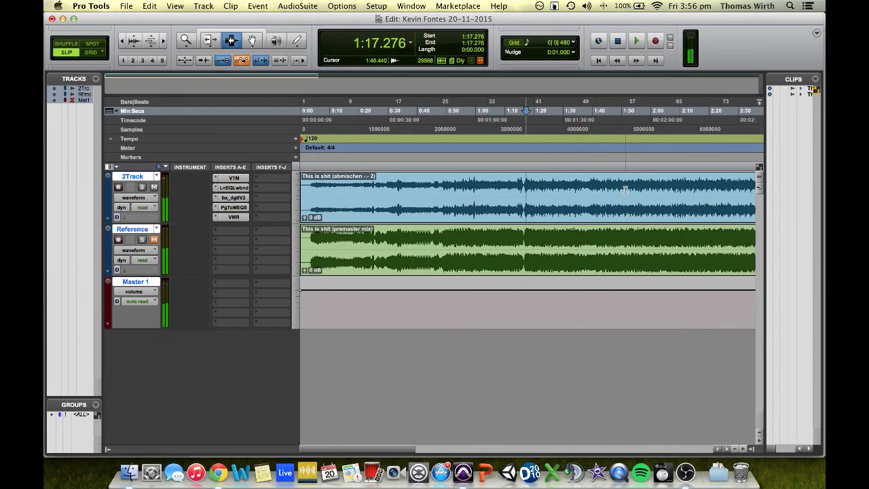
click(526, 183)
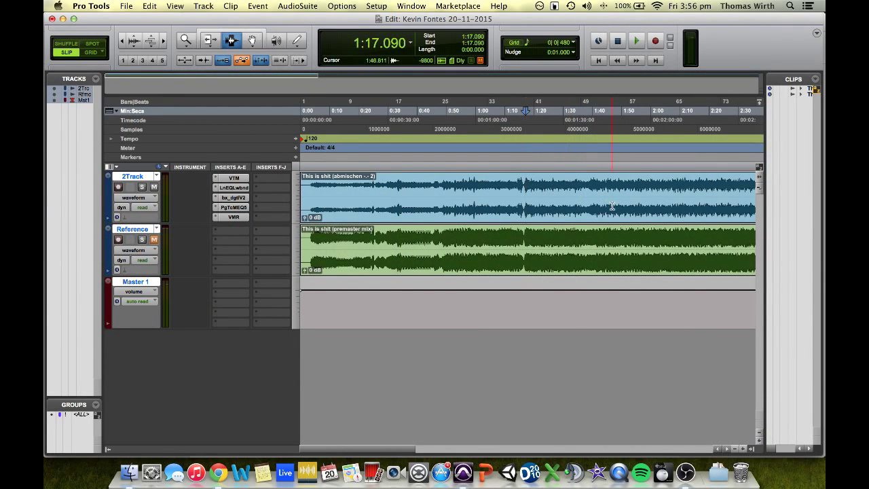
key(super+s)
Play the mix and compare it with all five 2Track inserts bypassed and re-enabled.
key(space)
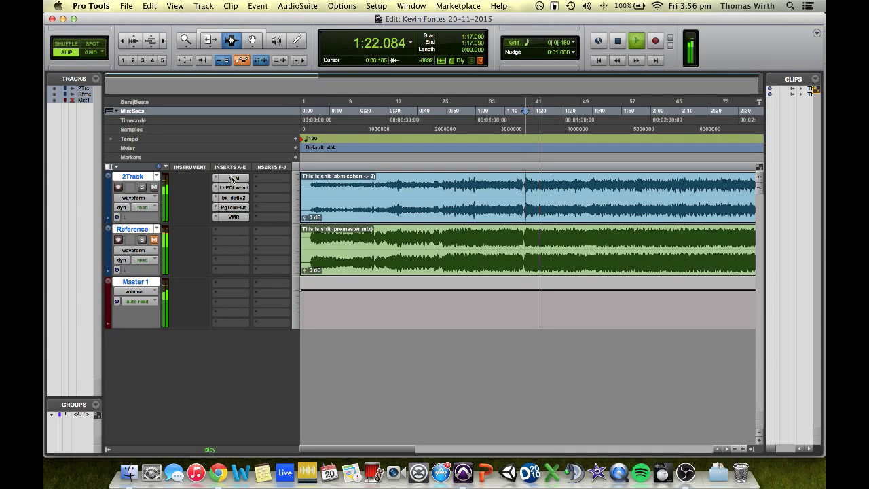
shift+super+click(232, 177)
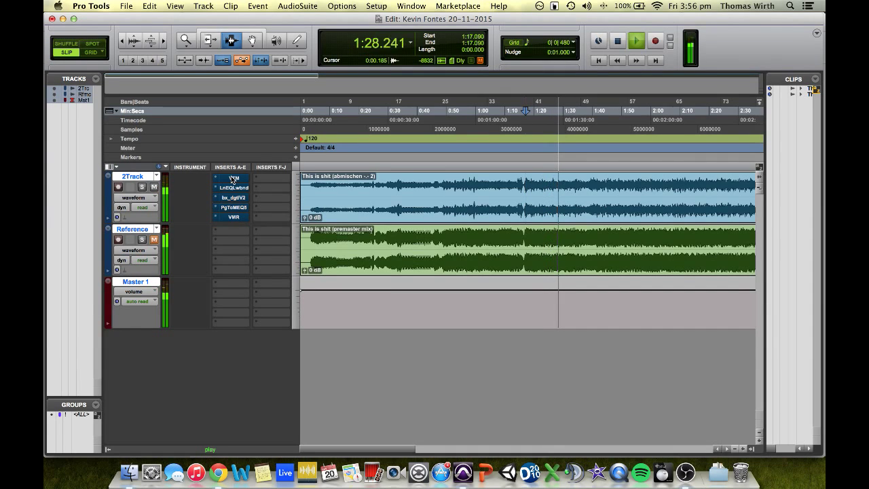
shift+super+click(233, 178)
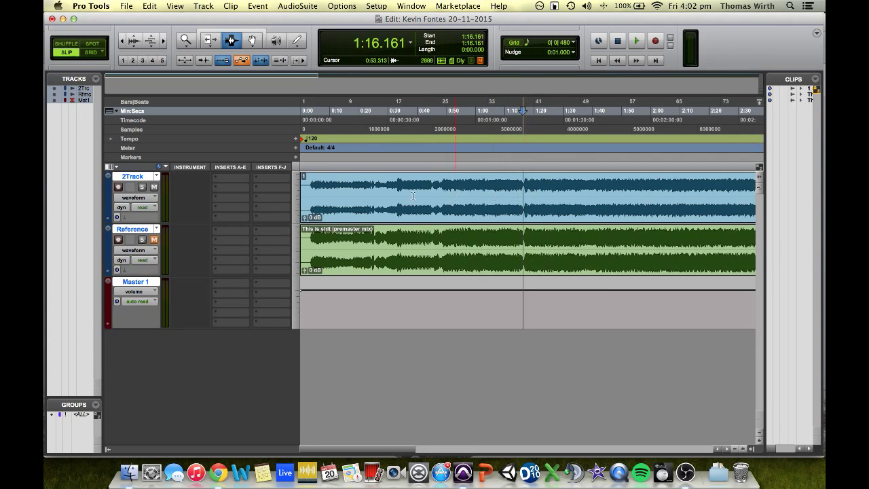
Insert the stereo VBC Rack as a multichannel plug-in in the 2Track track's first insert slot.
click(223, 181)
mouse_move(278, 200)
mouse_move(369, 216)
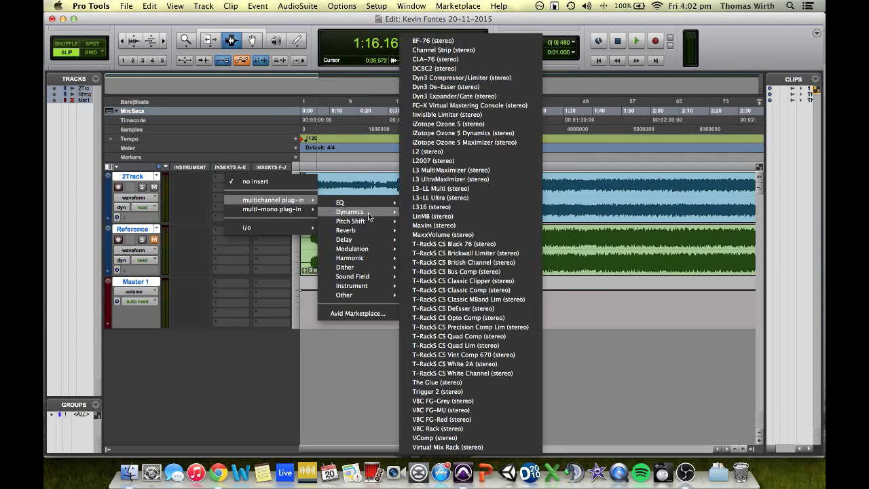
click(458, 438)
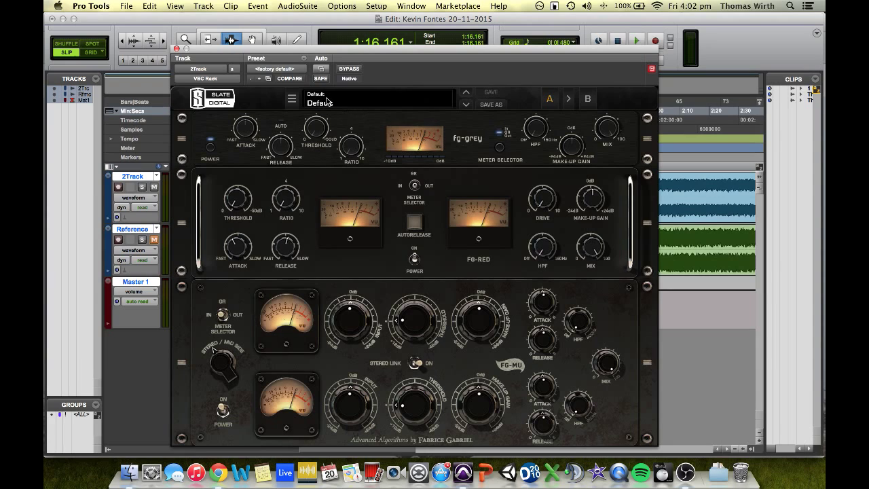
Load the FG-Grey preset 07 Punchy Mix and the FG-Red preset 04 Glue in the VBC Rack.
click(327, 101)
mouse_move(364, 116)
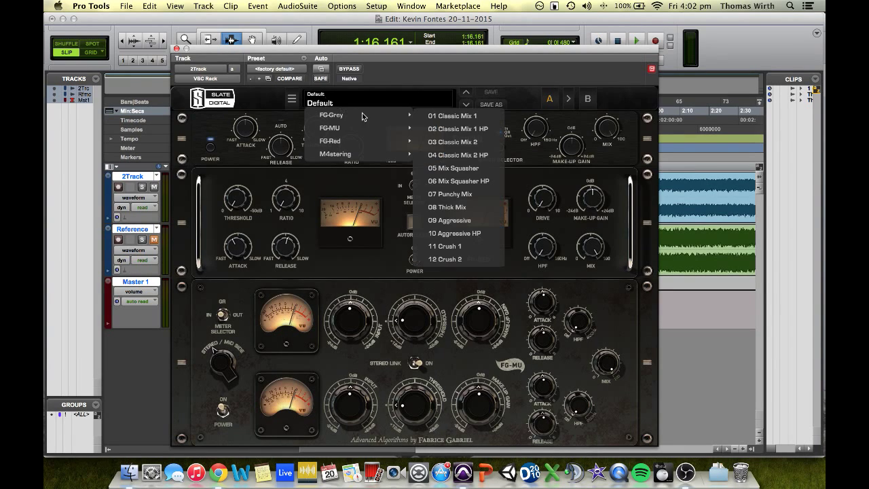
click(458, 196)
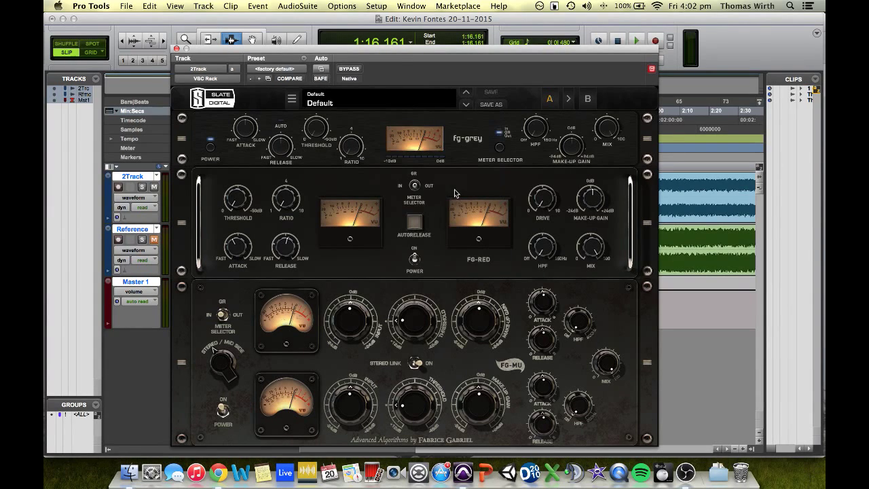
click(320, 105)
mouse_move(334, 130)
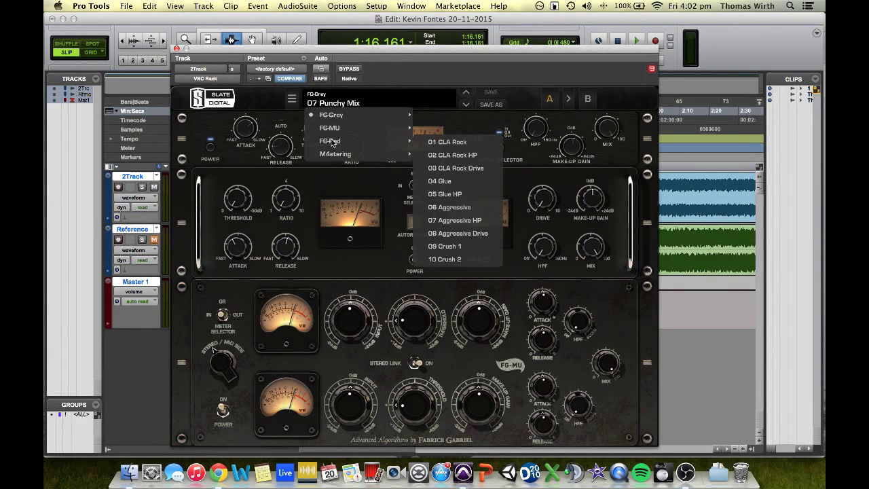
click(466, 183)
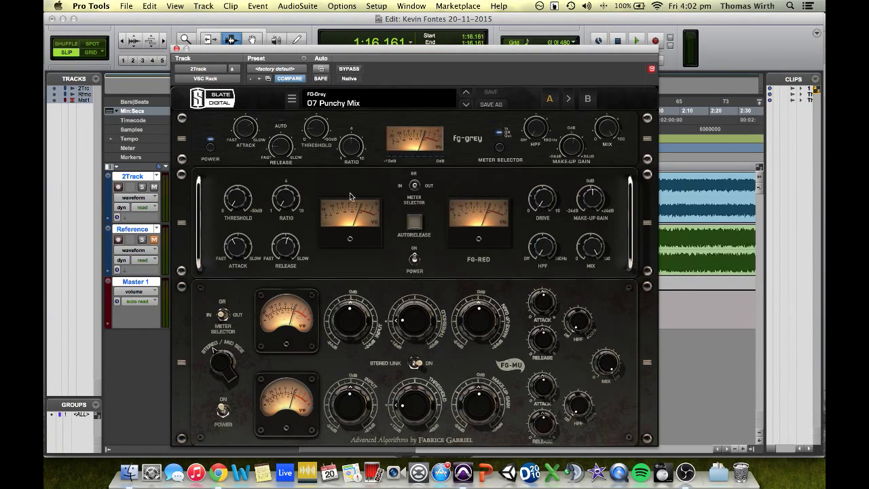
Play the mix with FG-Red switched off and adjust FG-Grey's threshold to about -10.5 dB, its release to about 0.4 and its make-up gain.
click(414, 259)
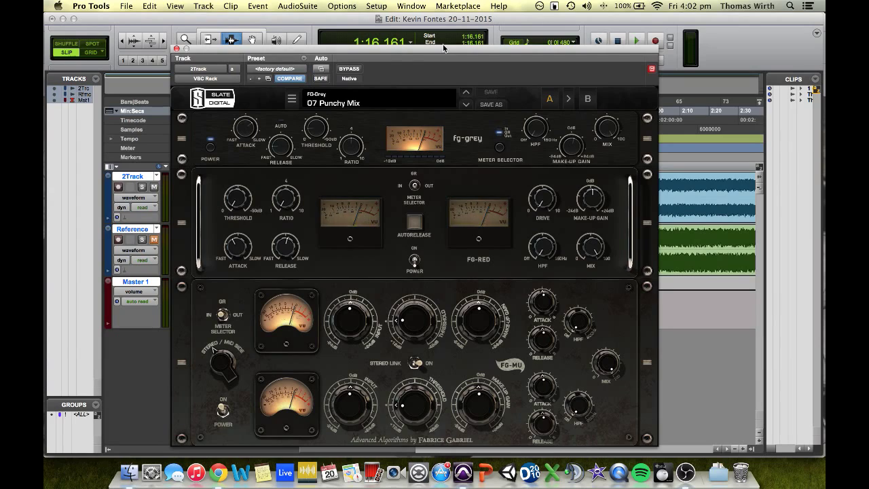
drag(444, 55, 472, 60)
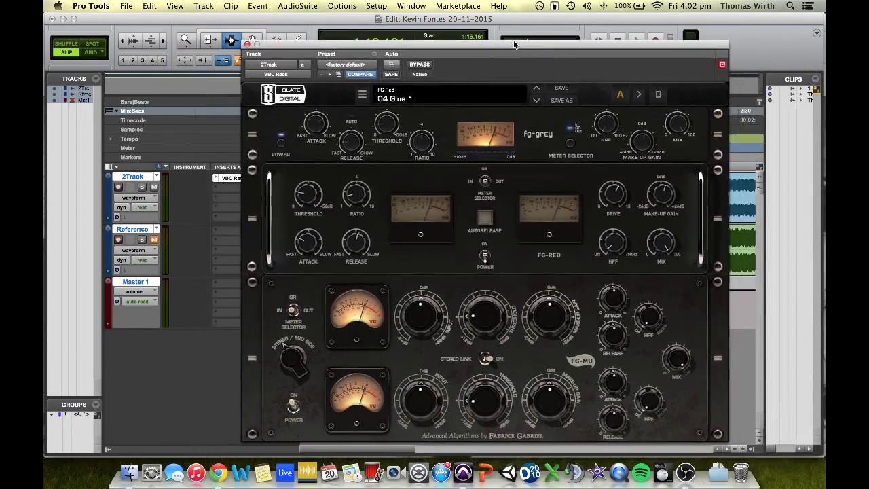
drag(514, 45, 510, 44)
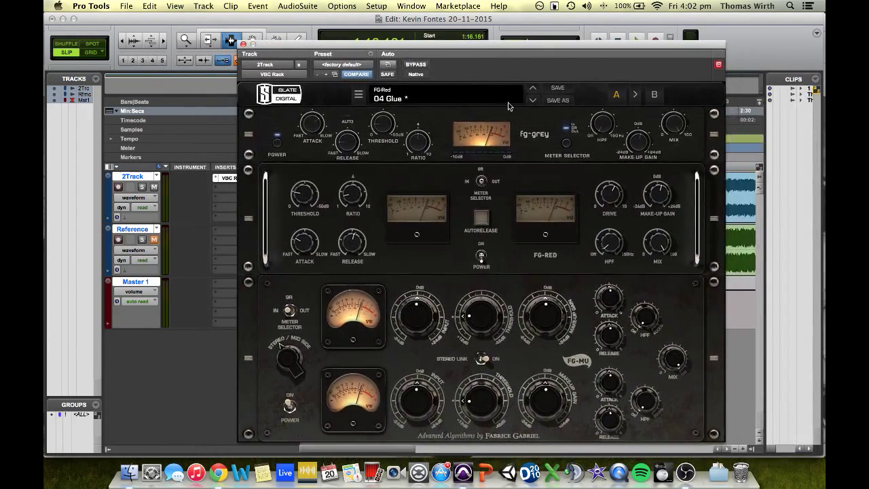
key(space)
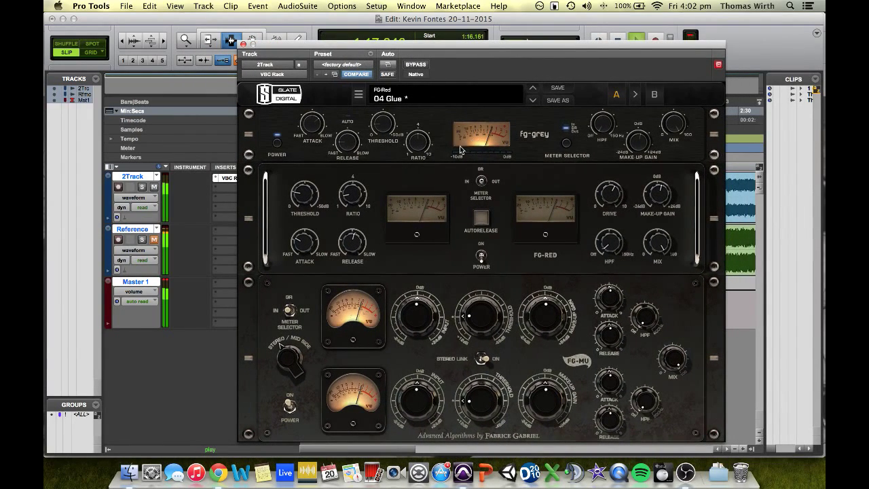
drag(383, 128, 383, 125)
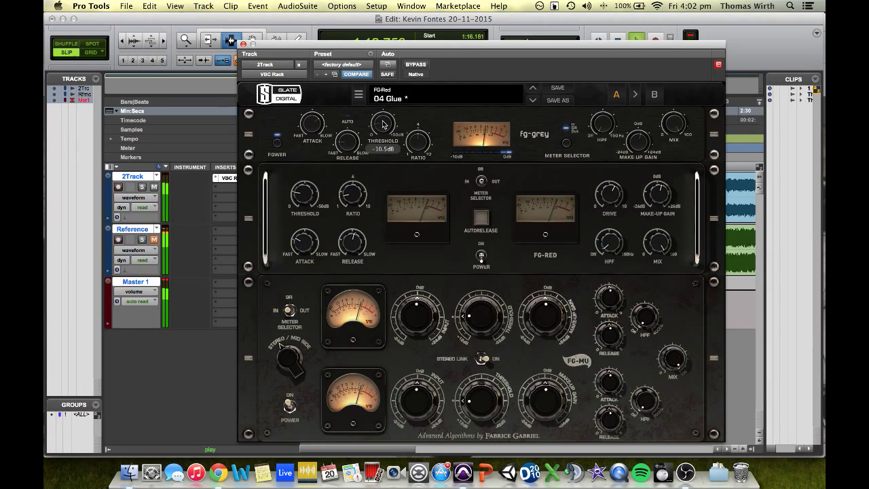
drag(341, 146, 343, 139)
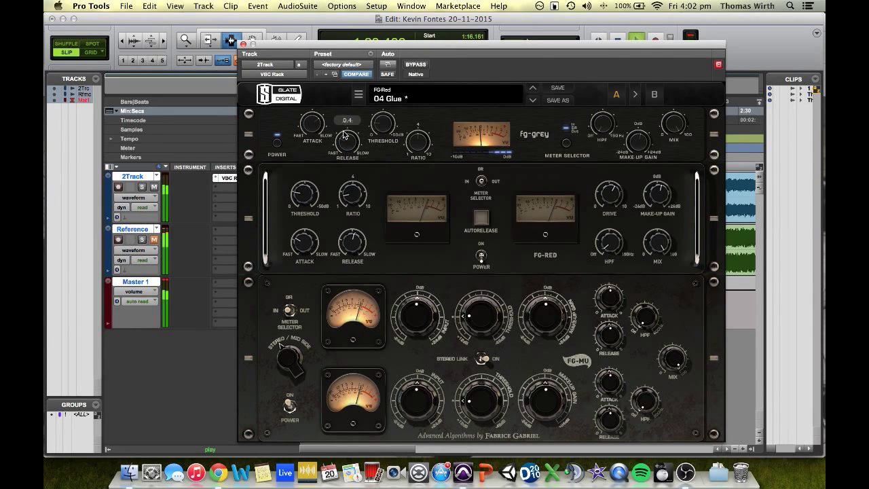
drag(637, 144, 636, 147)
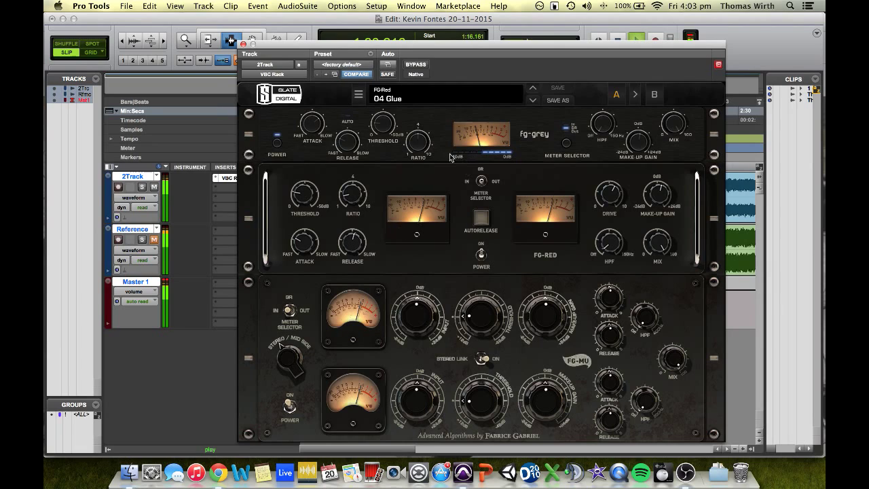
Clear the master track's clip indicators, and save the session with the VBC Rack closed and playback stopped.
mouse_move(383, 132)
click(167, 280)
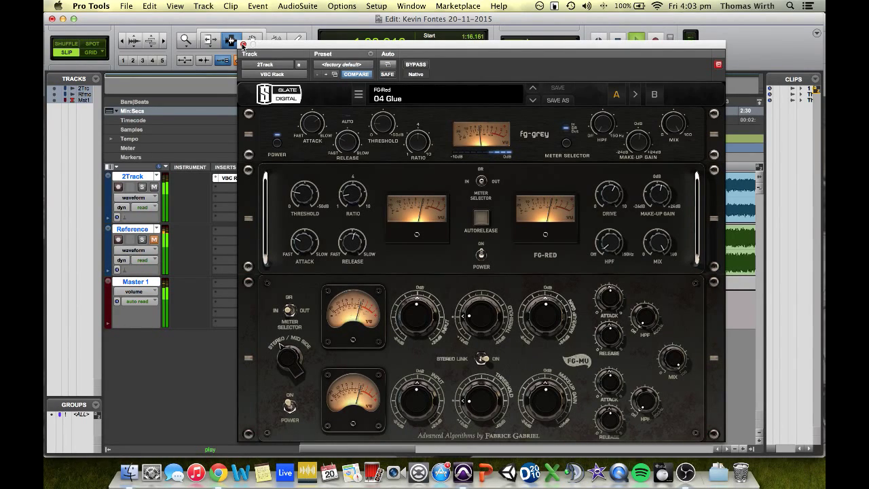
click(303, 196)
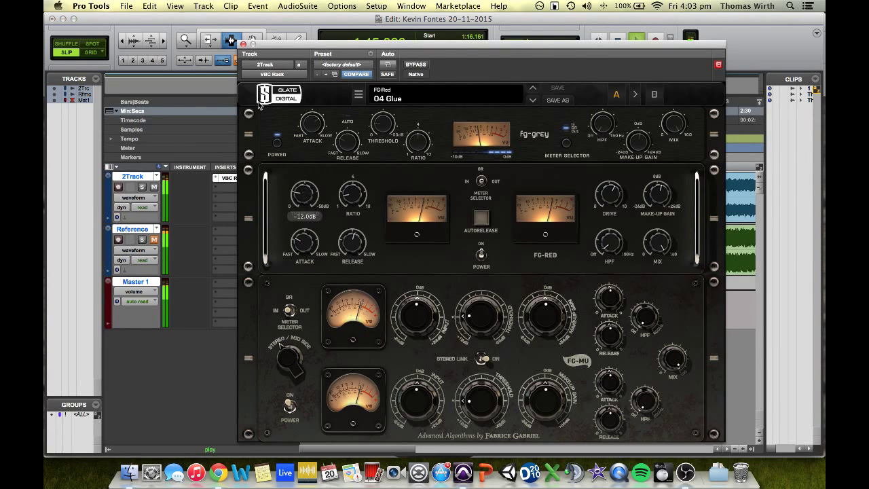
click(242, 43)
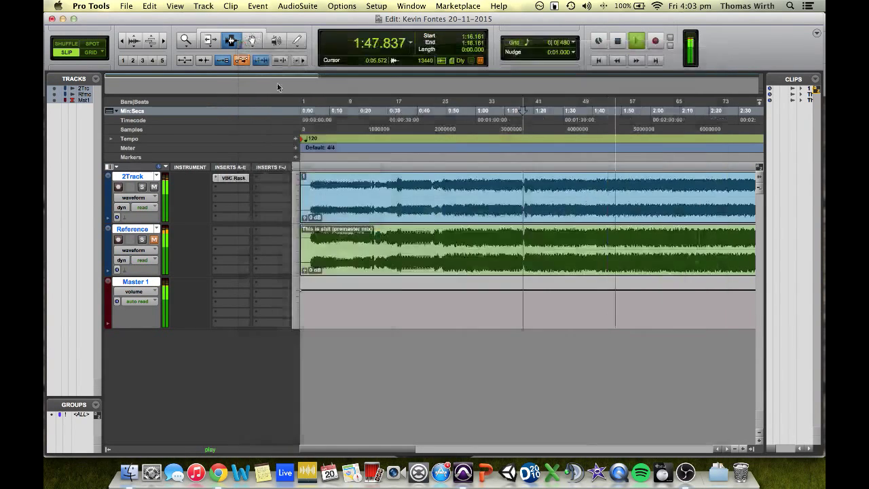
key(space)
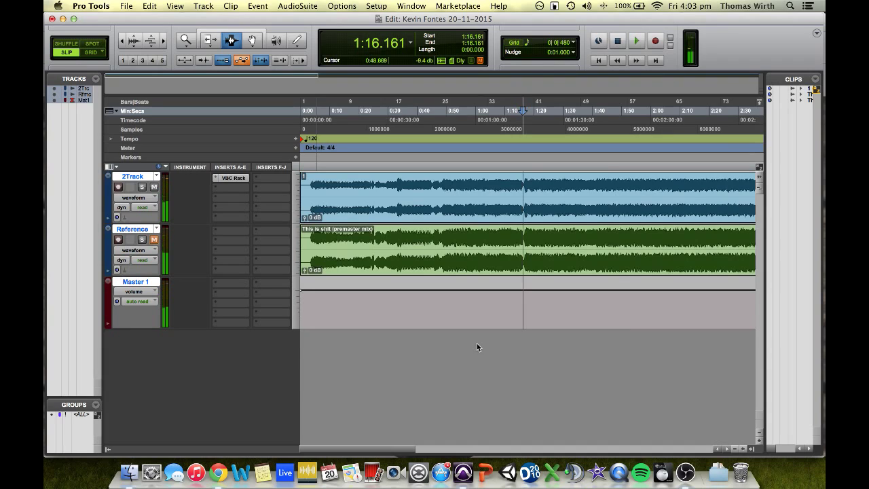
key(super+s)
Set the playback start to 1:16.347 and insert the stereo L3-LL Multi in the 2Track track's second insert slot.
click(525, 189)
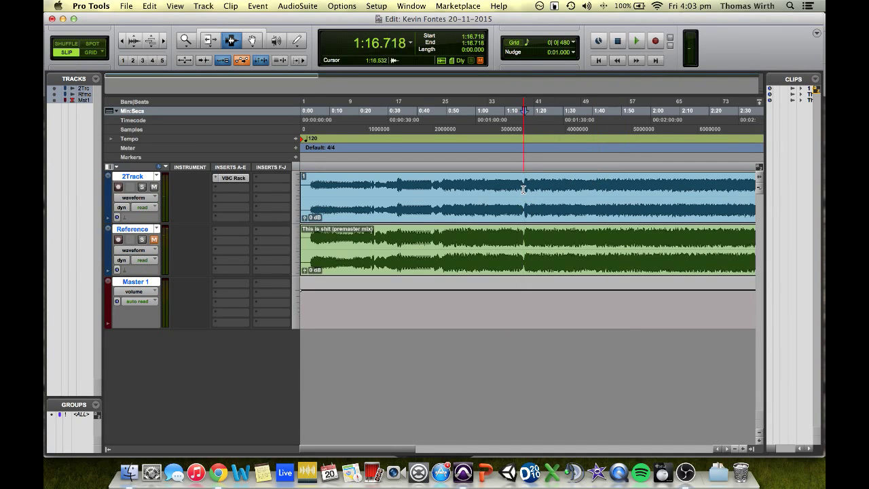
click(523, 189)
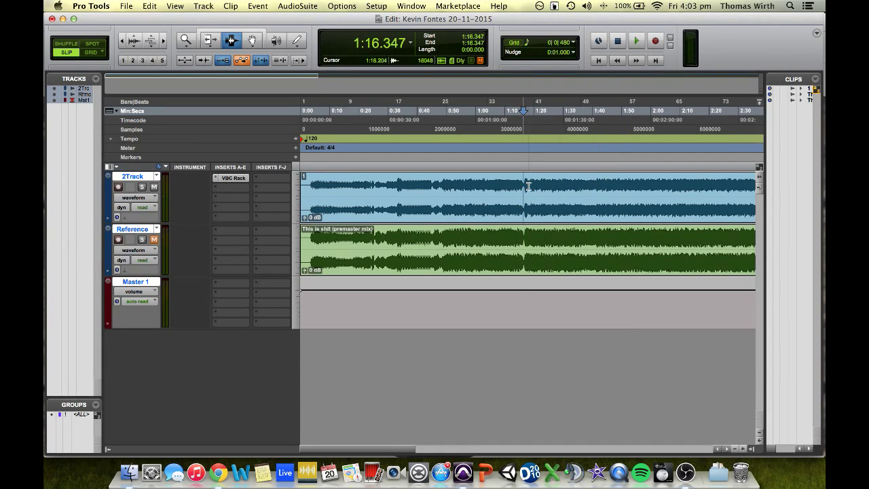
click(229, 189)
mouse_move(278, 209)
mouse_move(374, 223)
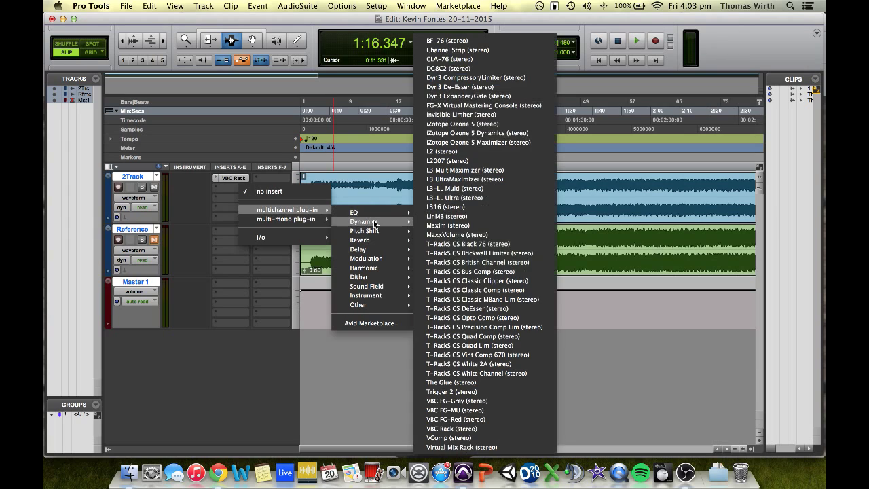
click(470, 189)
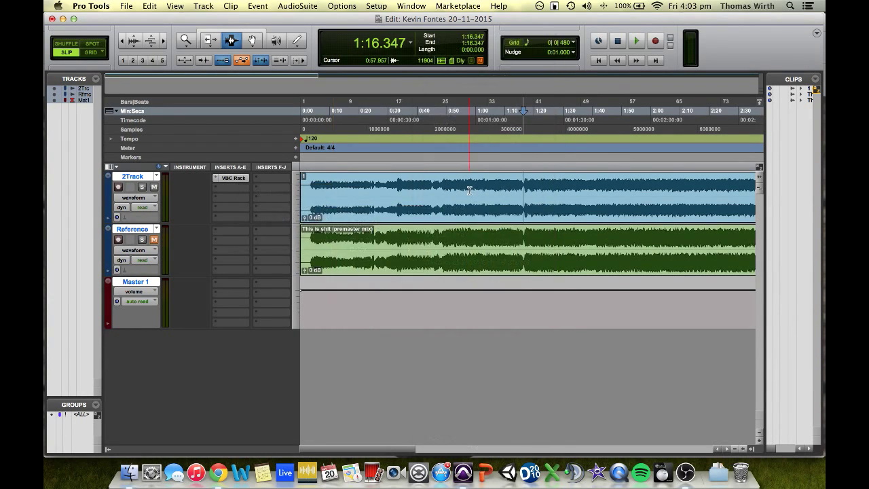
drag(385, 40, 389, 129)
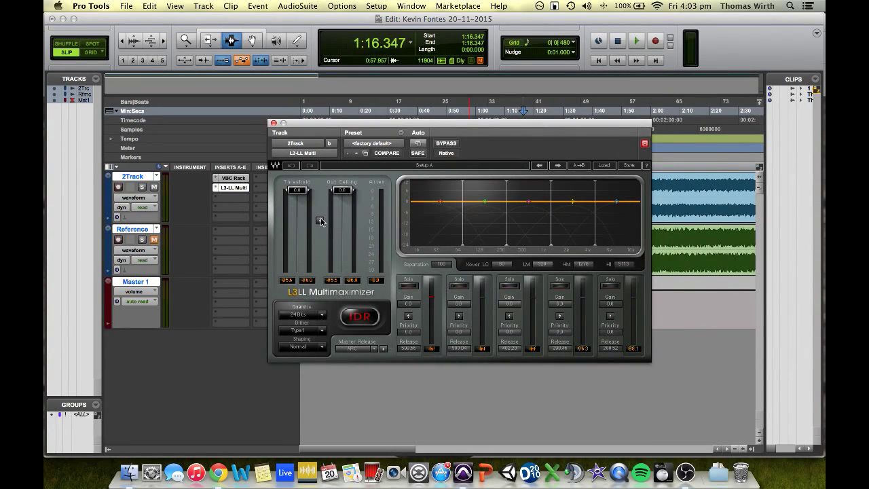
Play the mix and lower the L3-LL Multimaximizer's threshold and output ceiling together to about -5.2 dB.
key(space)
drag(321, 222, 321, 237)
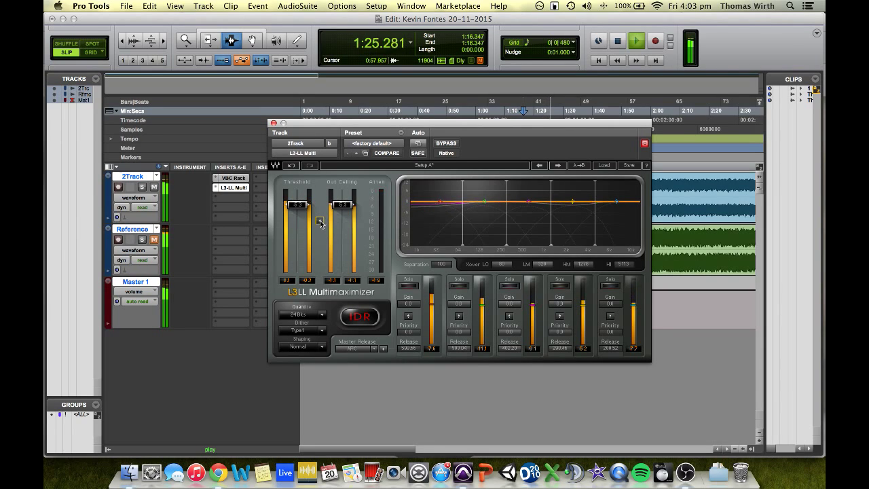
drag(321, 222, 320, 219)
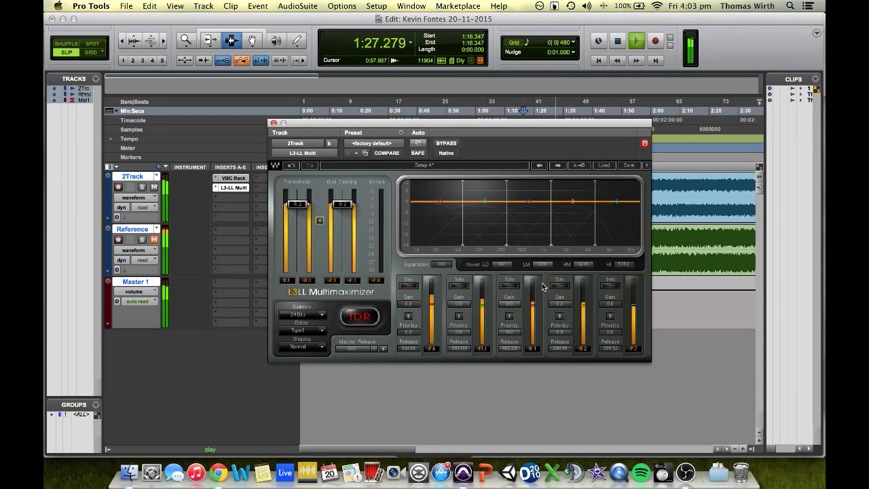
Raise the HI crossover to about 10.5 kHz and the HM crossover to about 3.6 kHz, and lower the priority of the four upper bands.
drag(625, 266, 626, 248)
drag(570, 267, 581, 307)
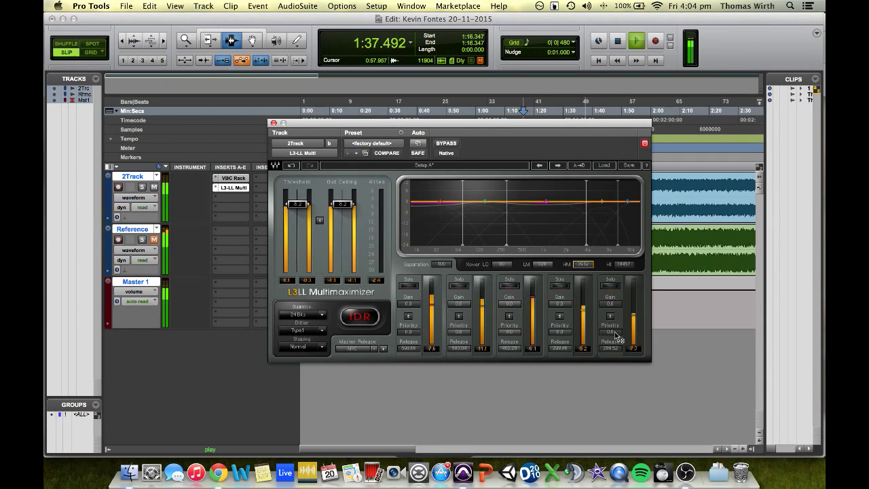
drag(613, 333, 564, 345)
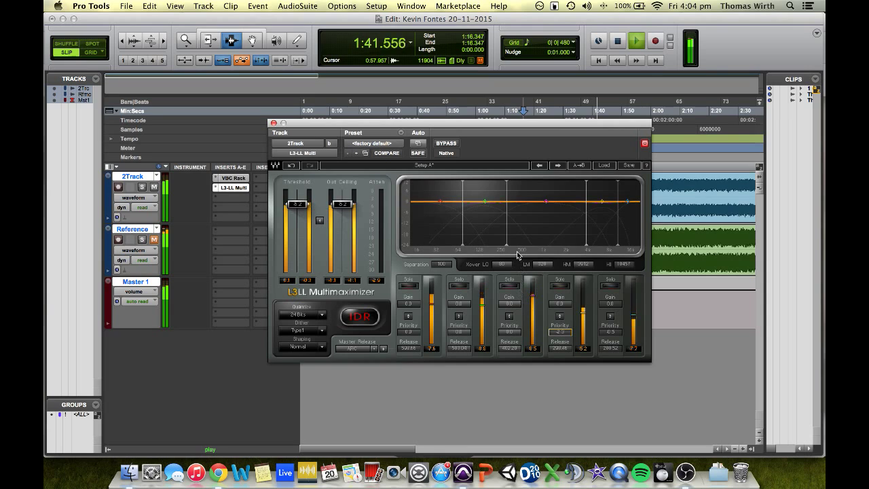
drag(458, 331, 459, 342)
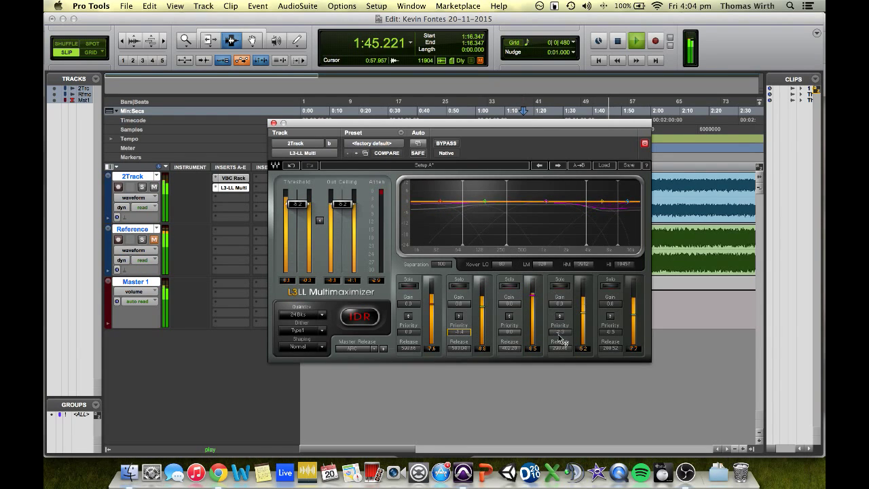
drag(511, 332, 510, 345)
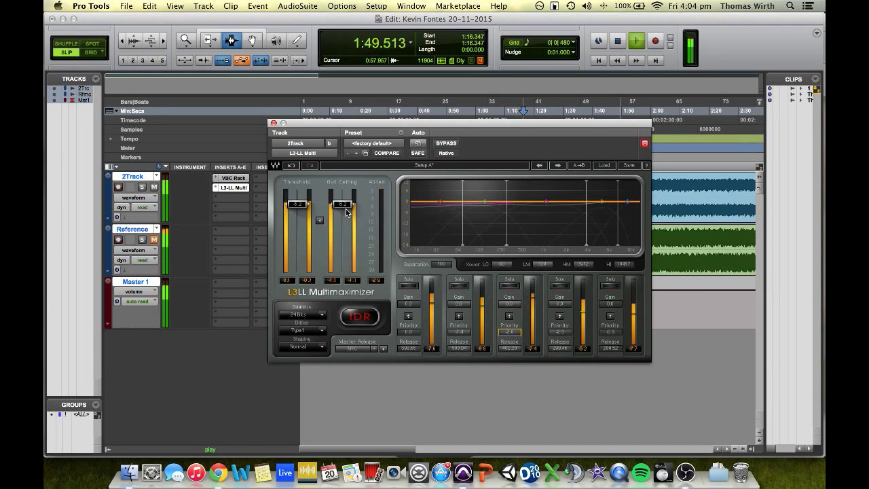
Raise the L3-LL Multimaximizer's output ceiling to -0.2 dB, close the plug-in and save the session with playback stopped.
drag(342, 203, 342, 193)
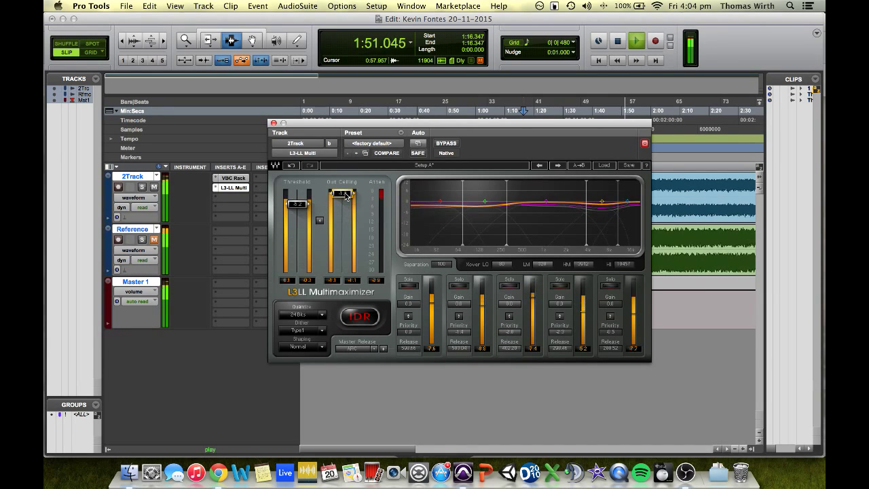
key(XF86AudioRaiseVolume)
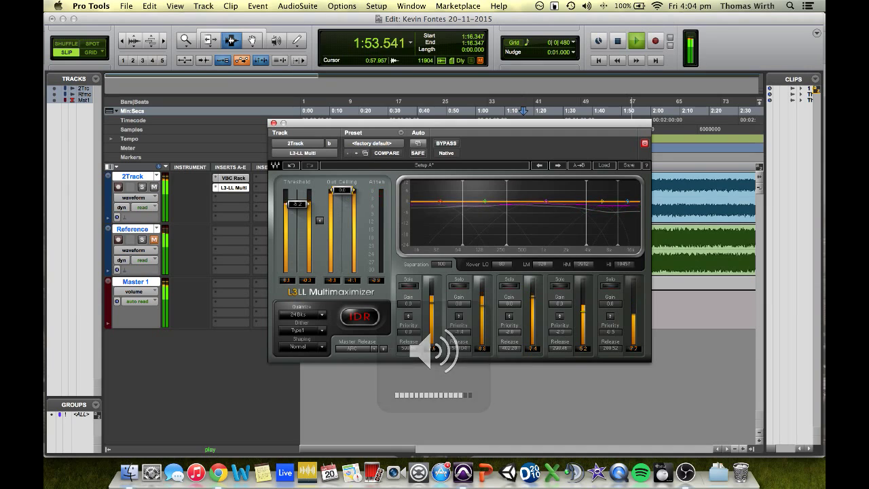
drag(344, 194, 343, 191)
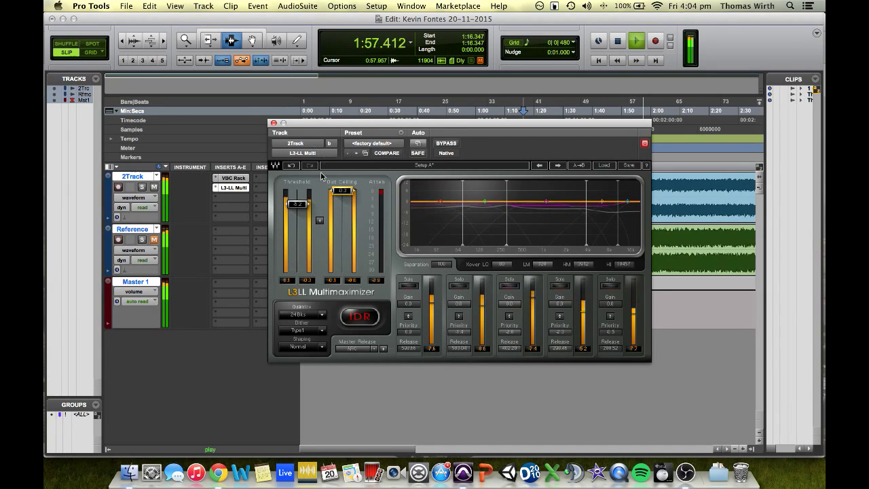
click(274, 123)
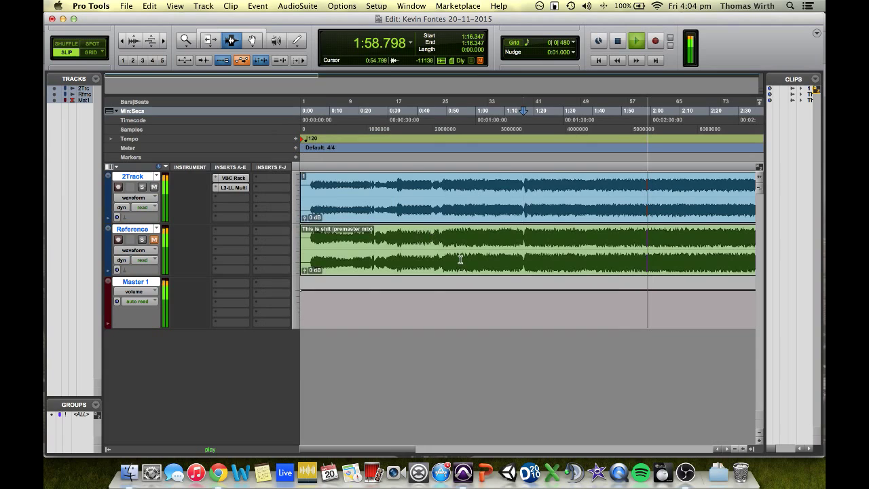
key(super+s)
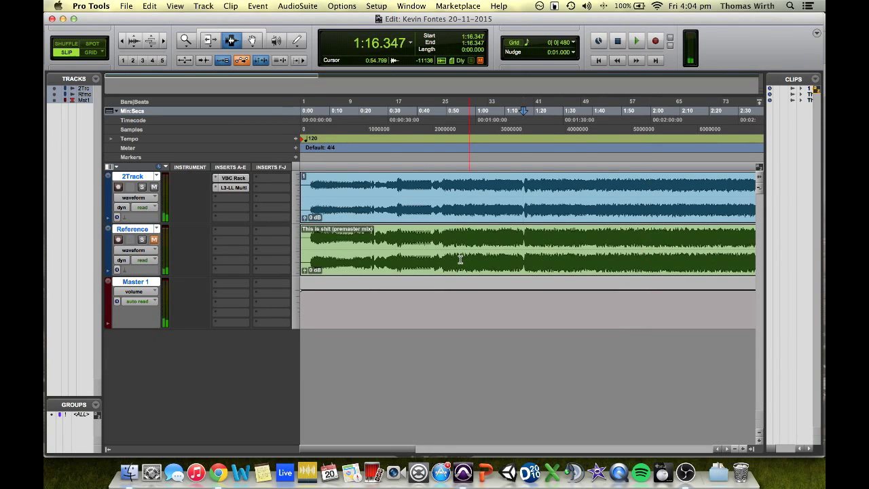
Insert the stereo FG-X Virtual Mastering Console in the 2Track track's third insert slot.
click(231, 199)
mouse_move(316, 219)
mouse_move(368, 232)
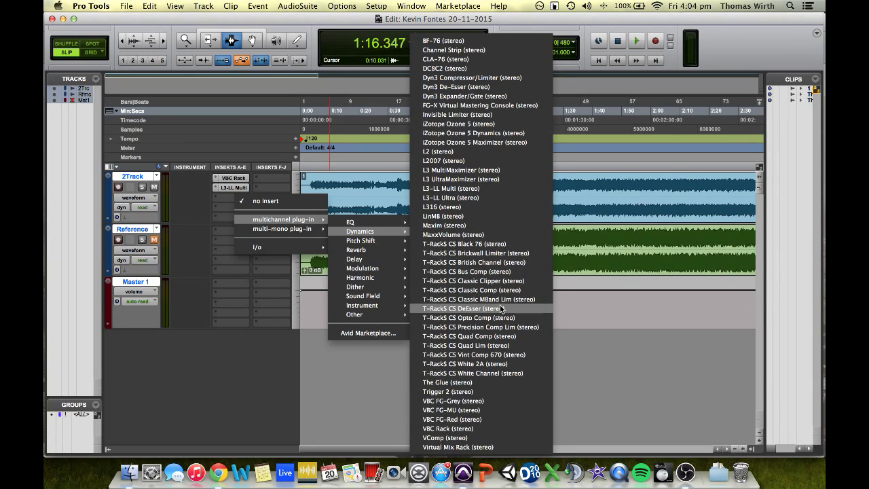
click(480, 106)
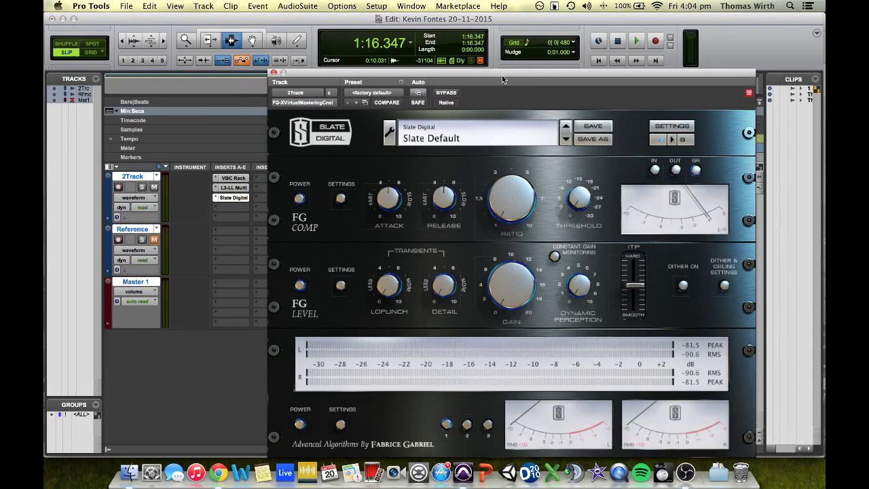
Fine-tune the release and attack of the FG-X compressor section and audition the mix briefly.
drag(491, 76, 475, 65)
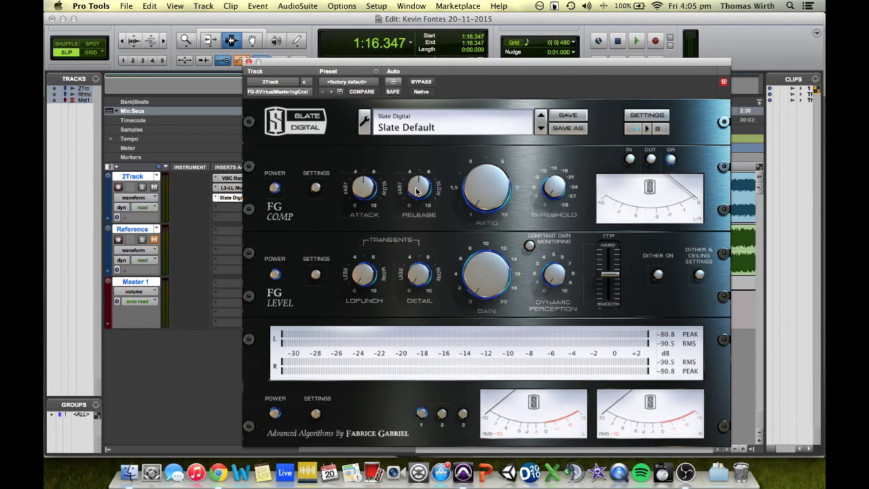
drag(416, 192, 403, 217)
drag(361, 184, 347, 211)
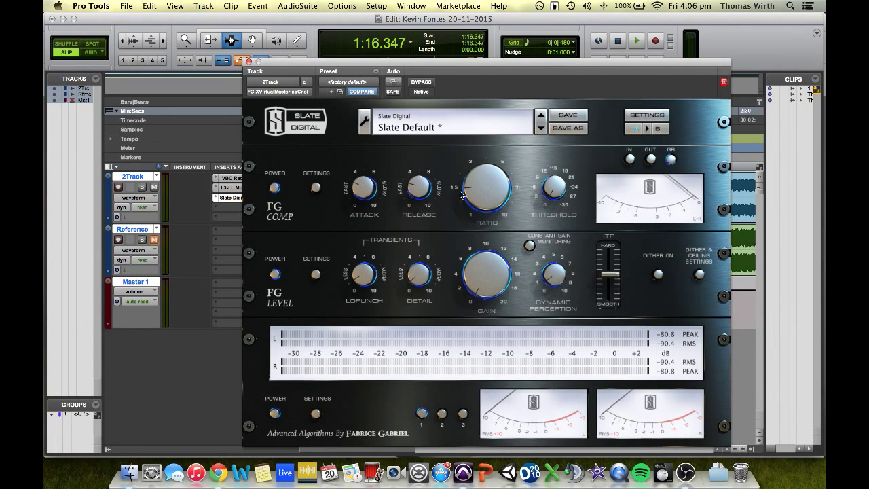
key(space)
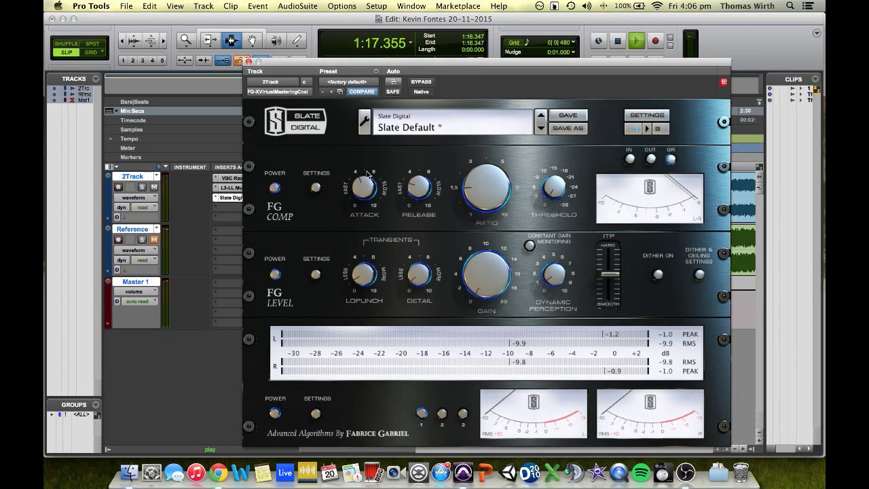
key(space)
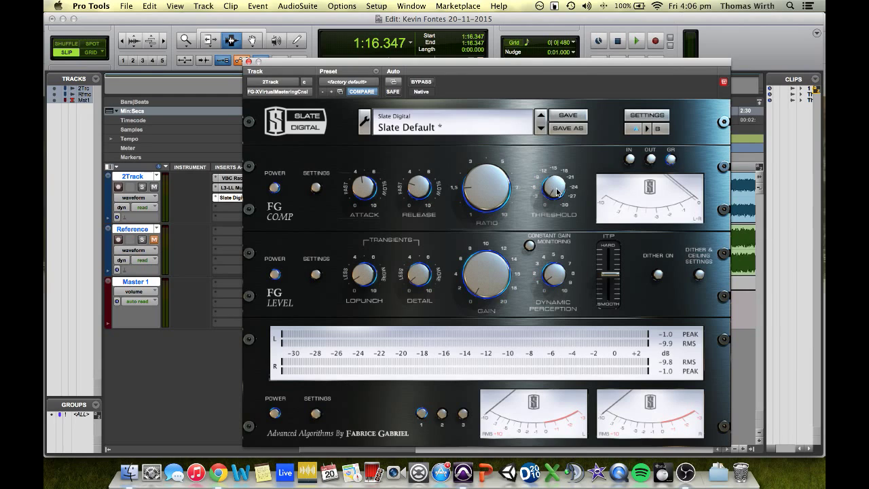
Back off the FG Level gain slightly while the mix plays, stop playback, save the session and close the FG-X.
key(space)
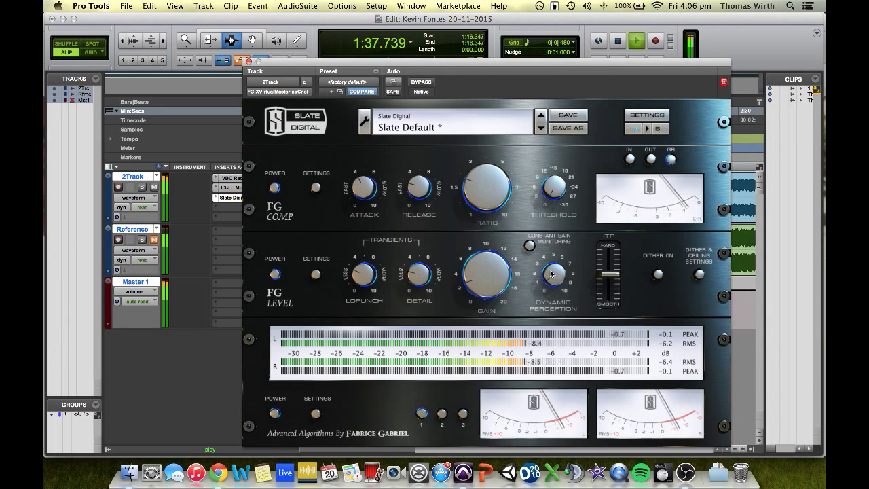
mouse_move(484, 284)
mouse_down()
mouse_move(488, 319)
mouse_move(479, 290)
mouse_up()
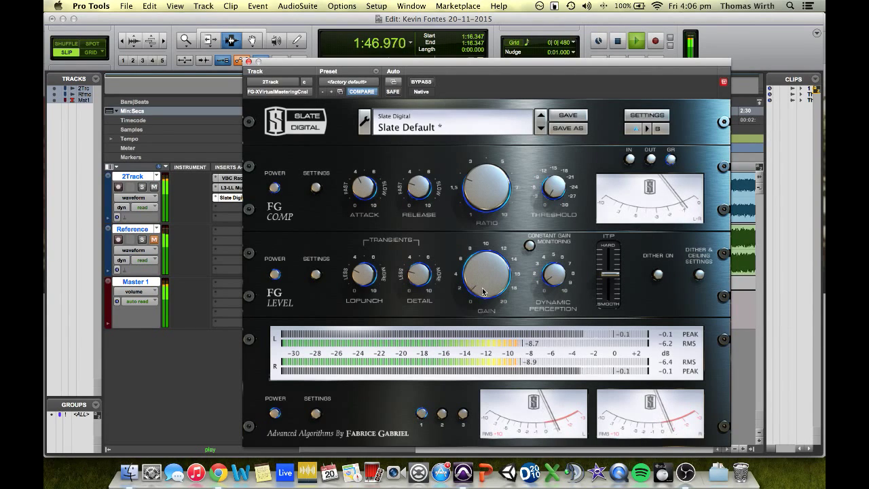
key(space)
key(super+s)
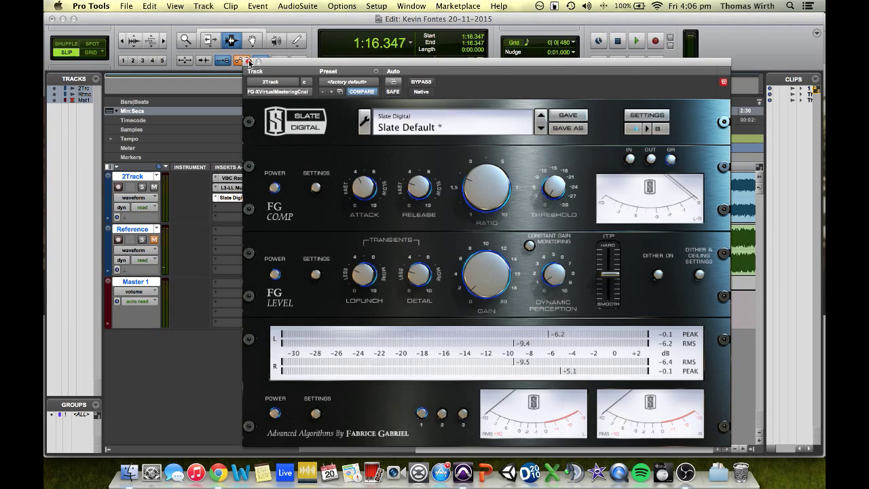
click(248, 62)
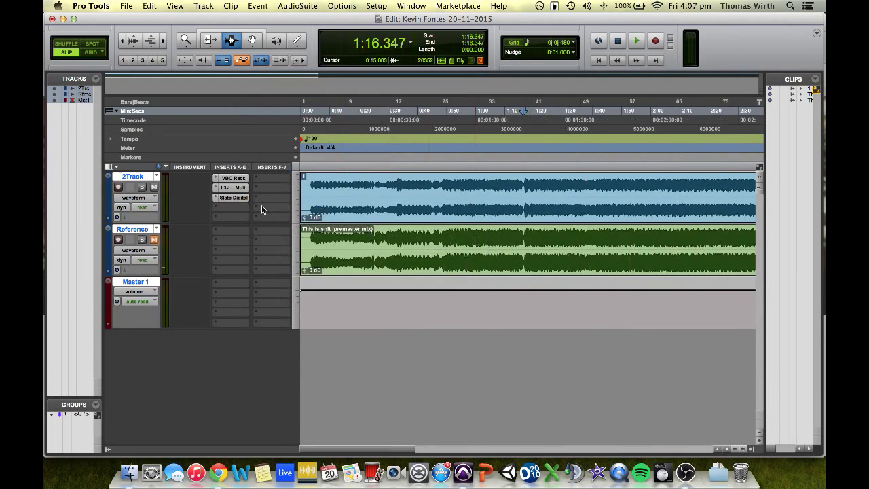
Insert the stereo Invisible Limiter in the 2Track track's fourth insert slot and set its oversampling to 16x.
click(230, 207)
mouse_move(305, 230)
mouse_move(375, 242)
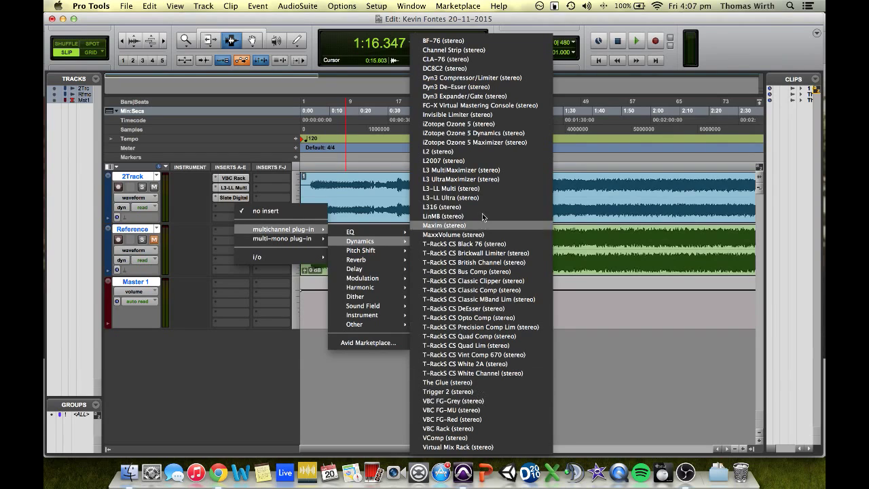
click(459, 114)
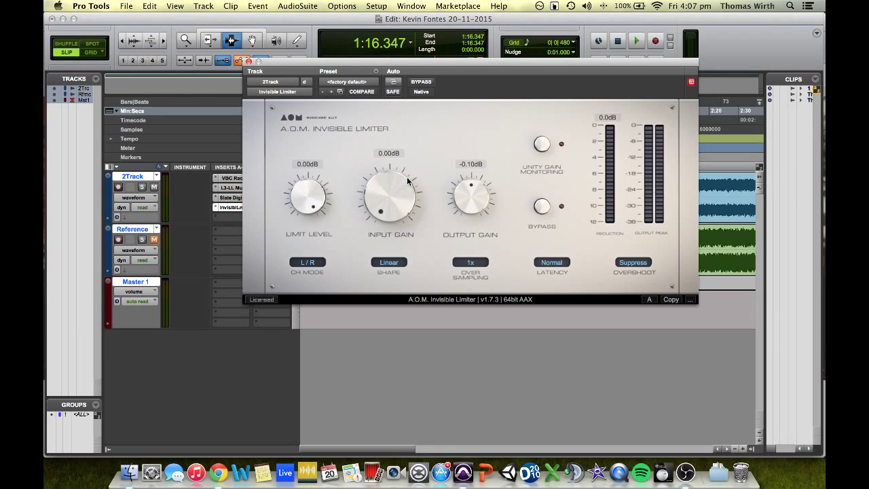
click(474, 265)
click(479, 315)
drag(475, 66, 463, 149)
Play the mix and try the Invisible Limiter's input gain at 2.88 dB with unity gain monitoring, and close the limiter.
key(space)
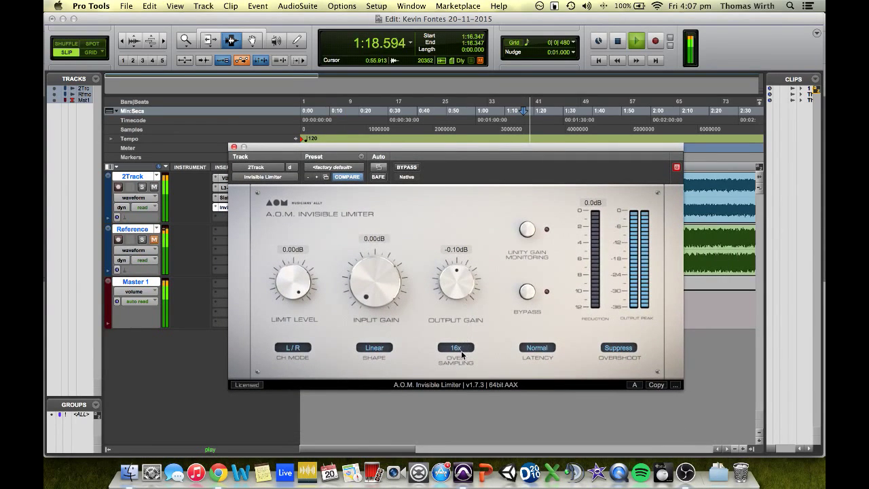
drag(378, 299, 373, 280)
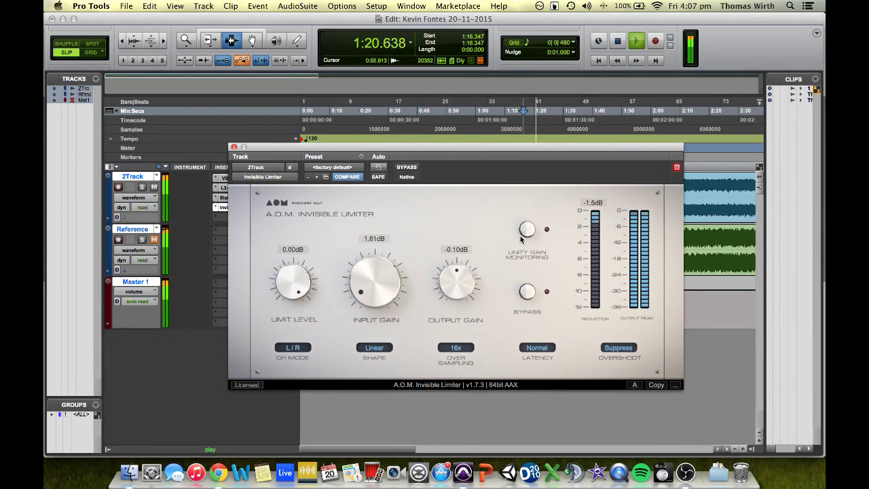
click(525, 231)
alt+click(370, 292)
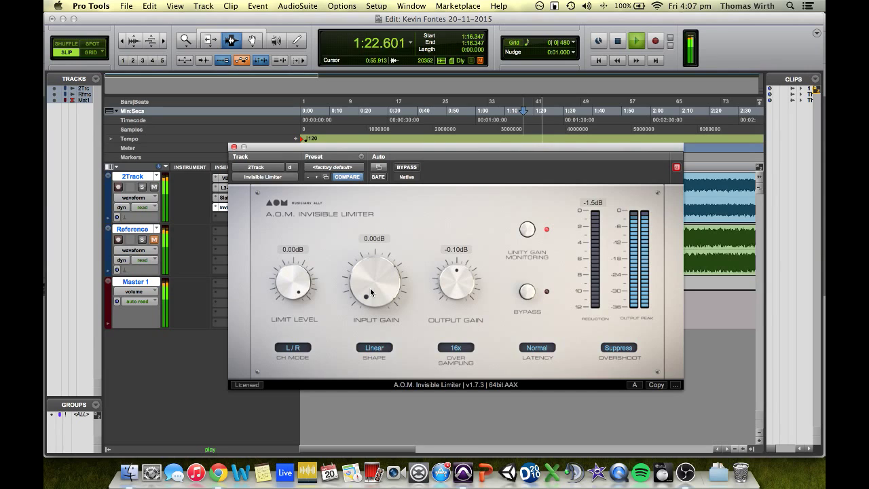
drag(371, 292, 366, 247)
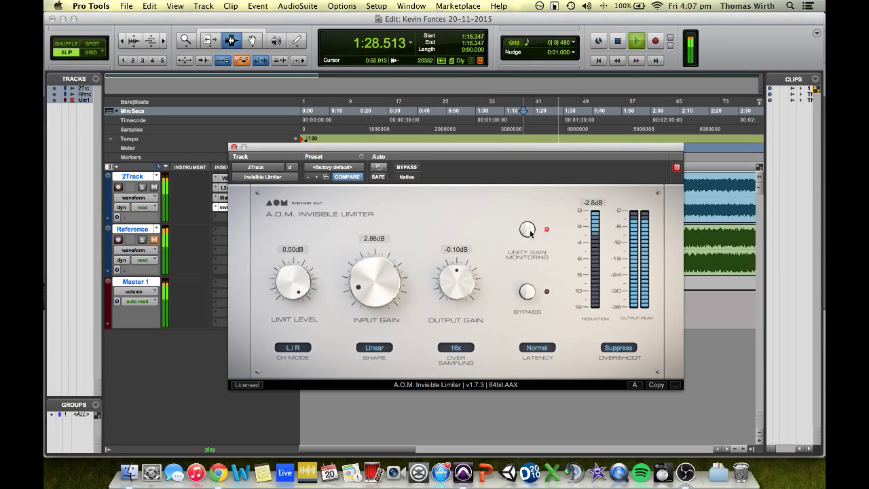
click(528, 230)
click(234, 147)
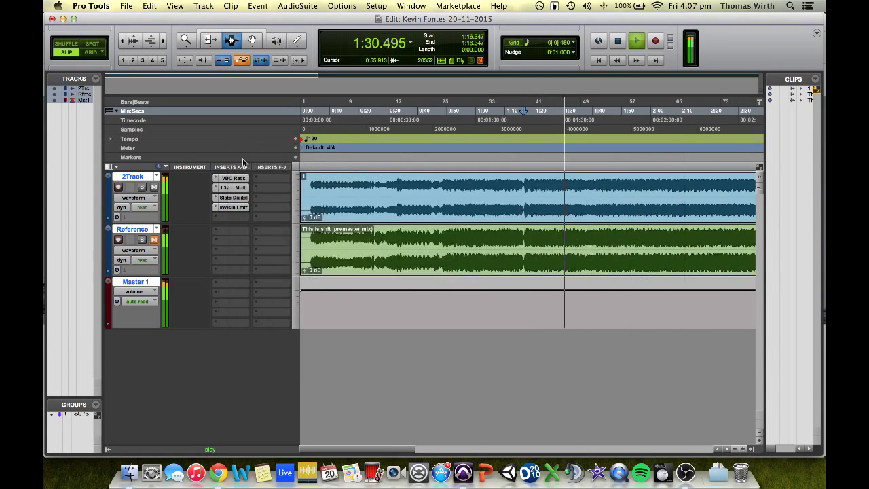
Insert the stereo Dorrough meter in the 2Track track's last insert slot (J) and stop playback.
click(272, 217)
mouse_move(334, 243)
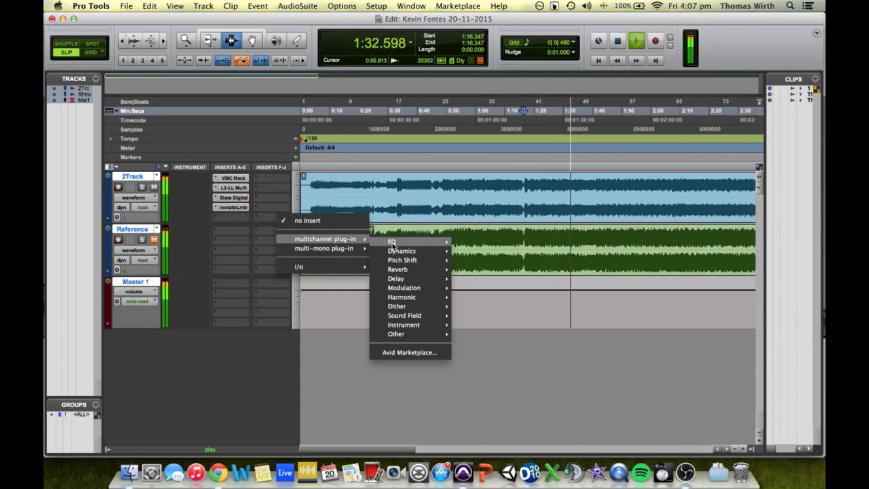
mouse_move(418, 316)
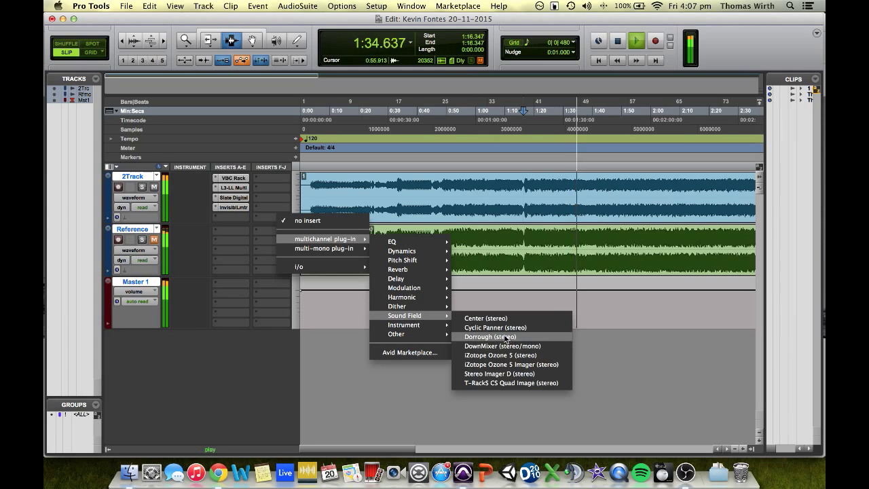
click(478, 336)
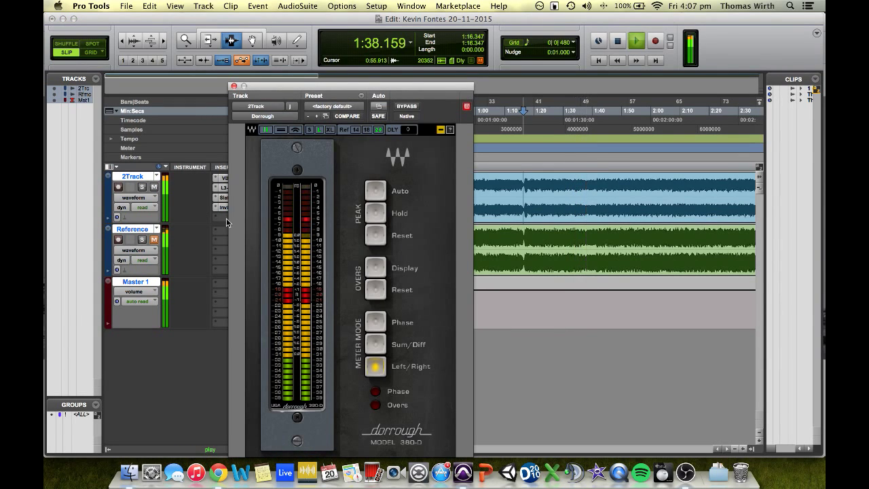
key(space)
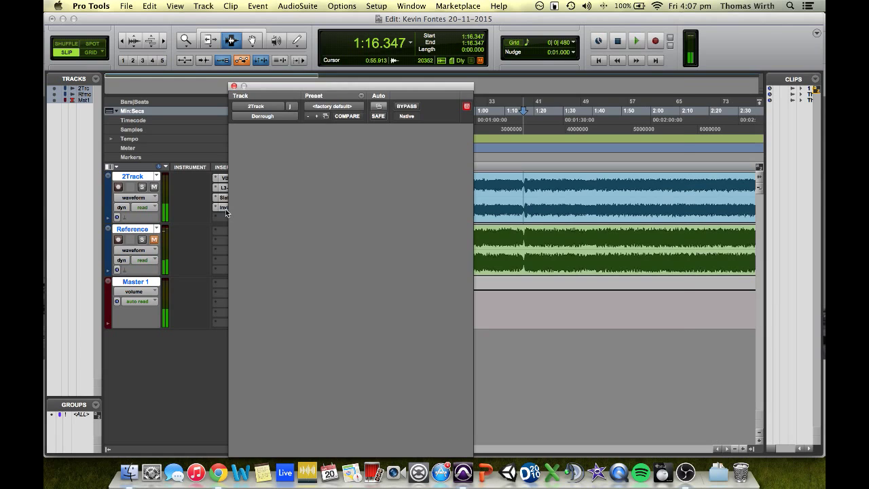
With the mix playing, set the Invisible Limiter's input gain to 1.78 dB and check the level on the Dorrough meter.
click(226, 210)
key(space)
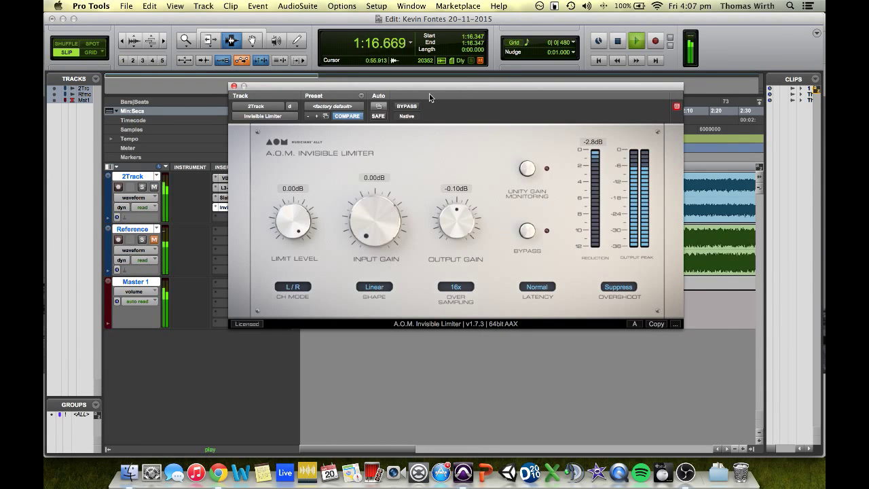
drag(430, 86, 480, 90)
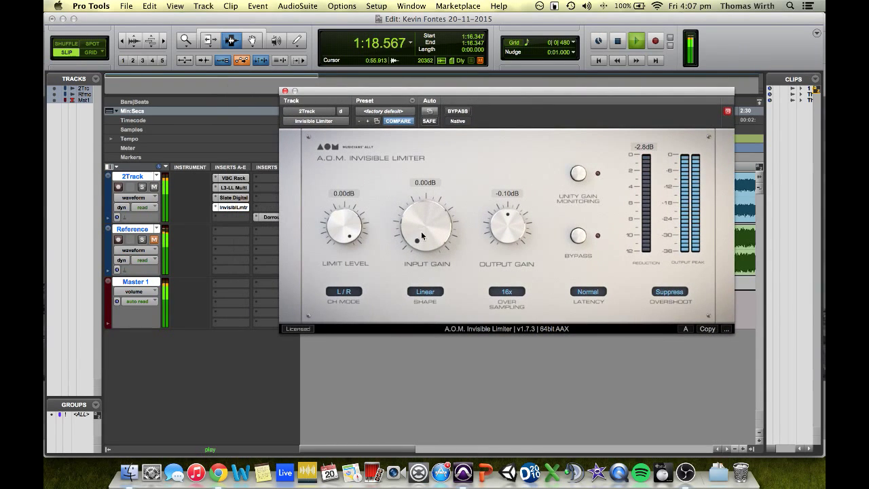
drag(425, 238, 422, 228)
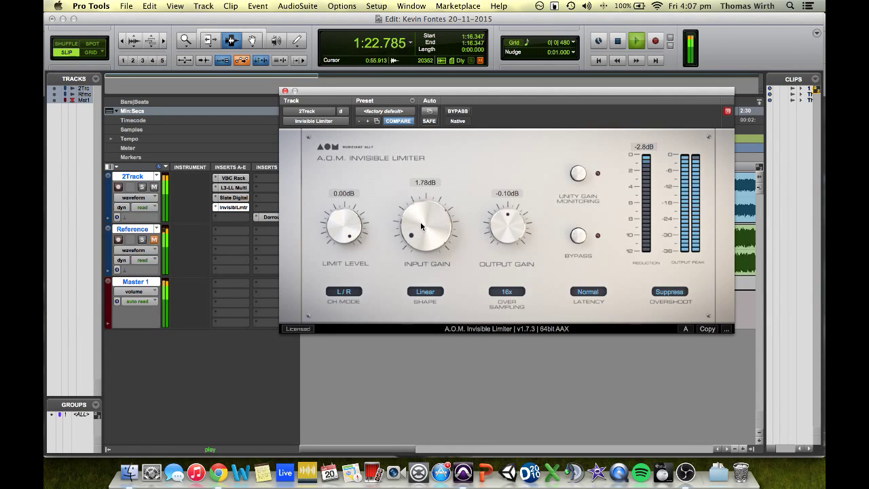
click(273, 218)
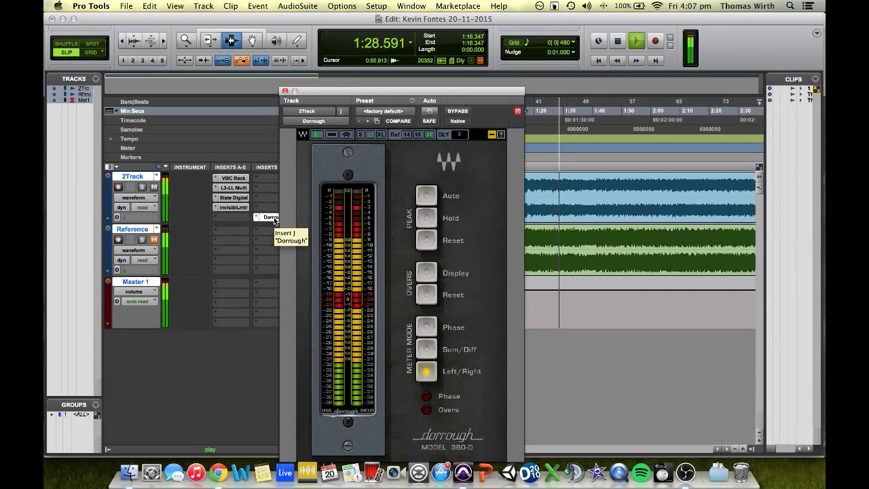
click(285, 92)
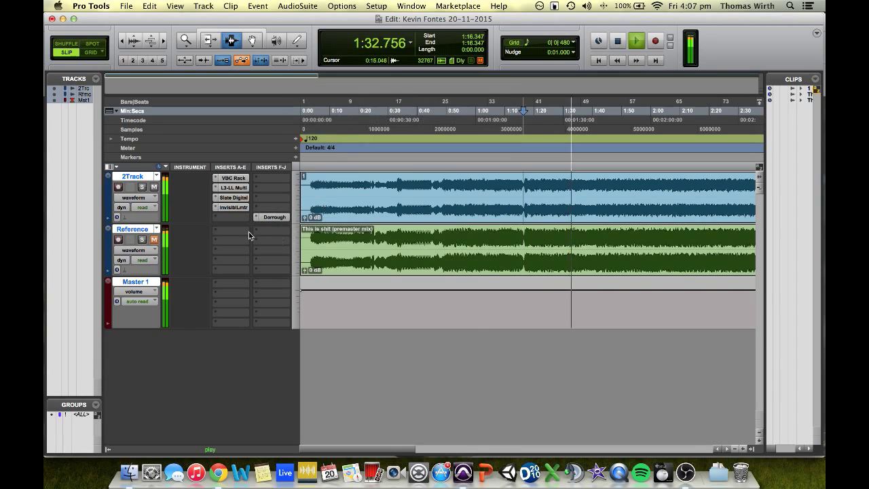
key(space)
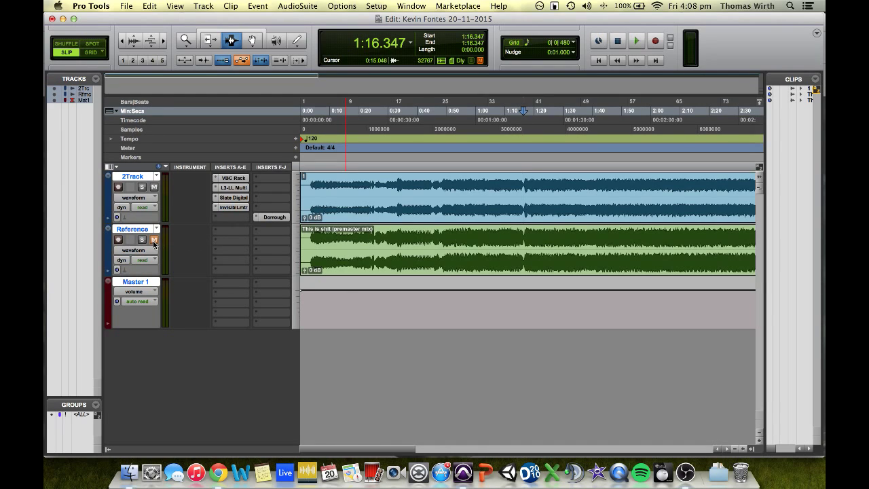
Play the processed 2Track mix and compare it with the Reference track by soloing and unsoloing the reference.
key(space)
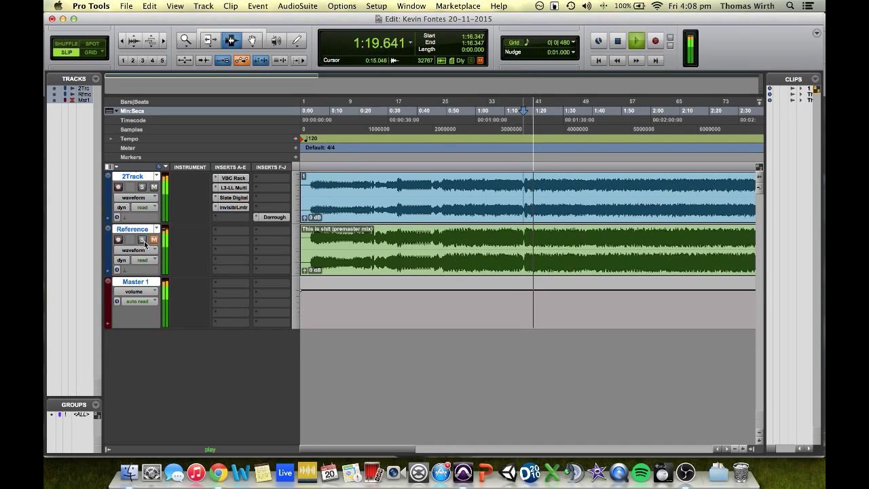
key(space)
key(space)
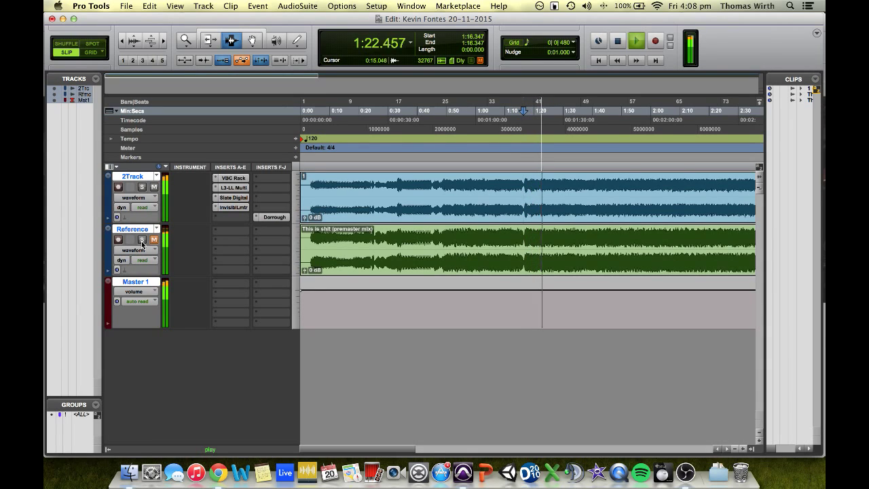
click(142, 241)
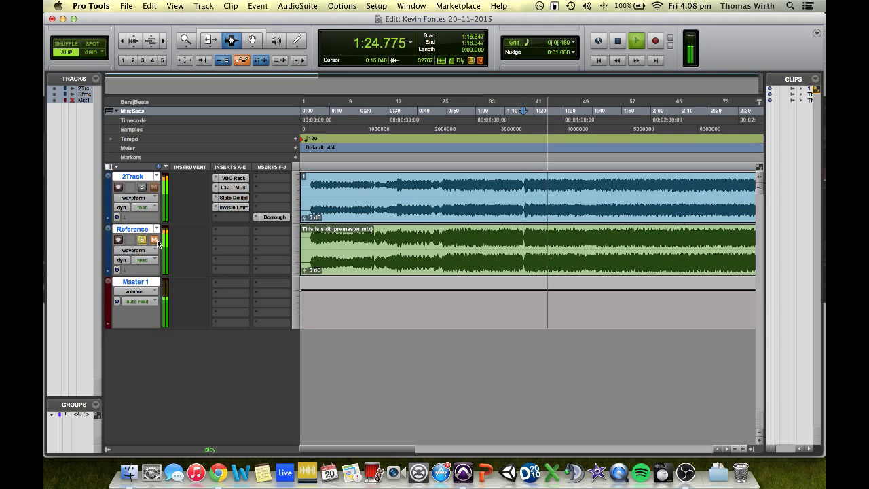
click(153, 240)
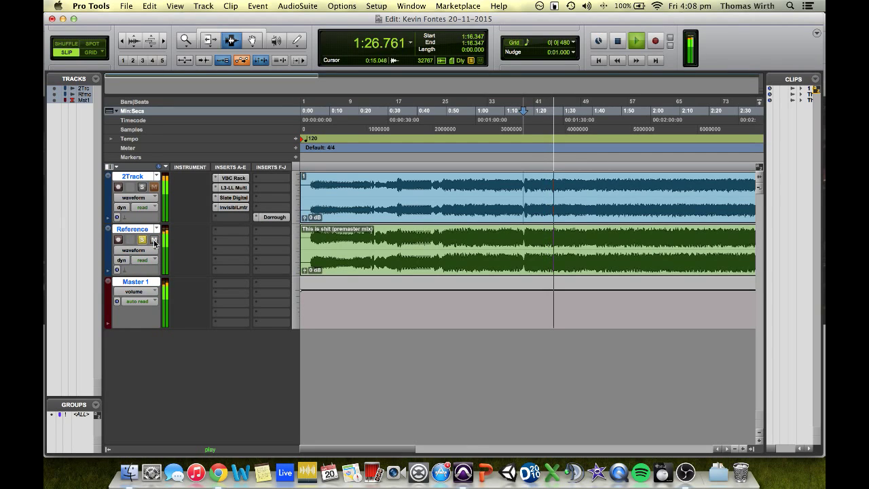
click(153, 240)
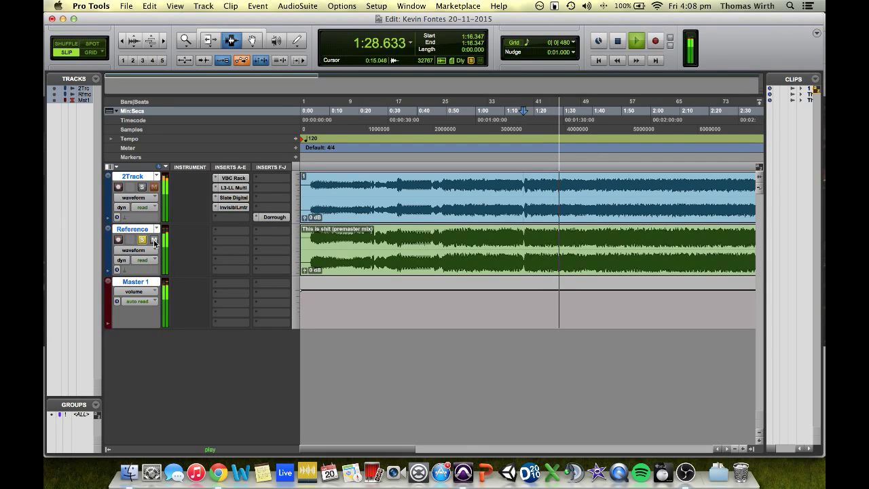
click(138, 240)
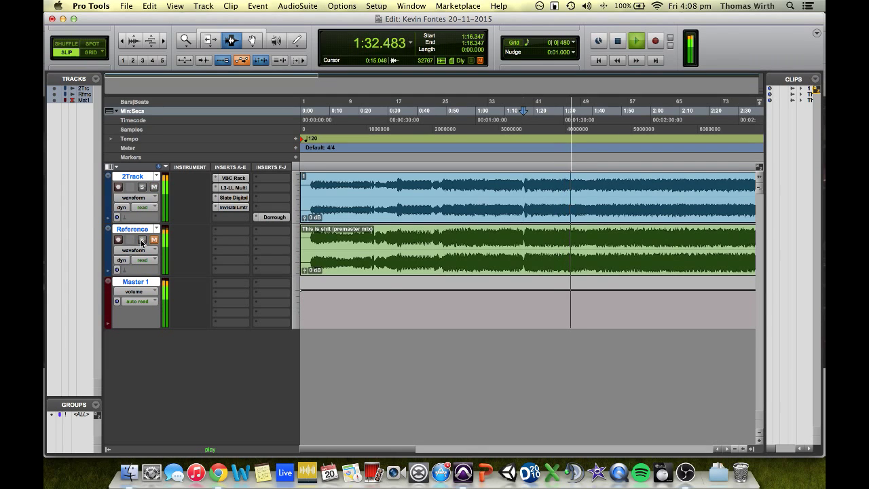
Lower the low band's gain in the L3-LL Multimaximizer to about -0.5 dB while the mix plays, and close the plug-in.
click(232, 187)
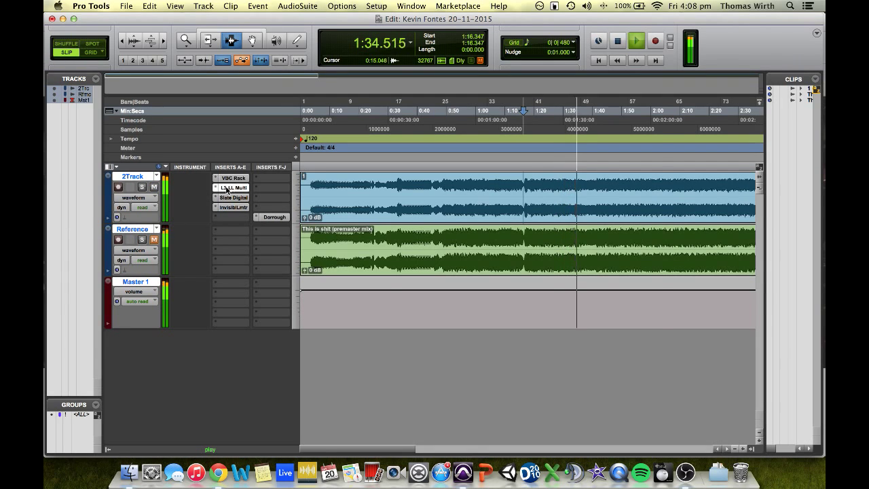
drag(421, 271, 425, 275)
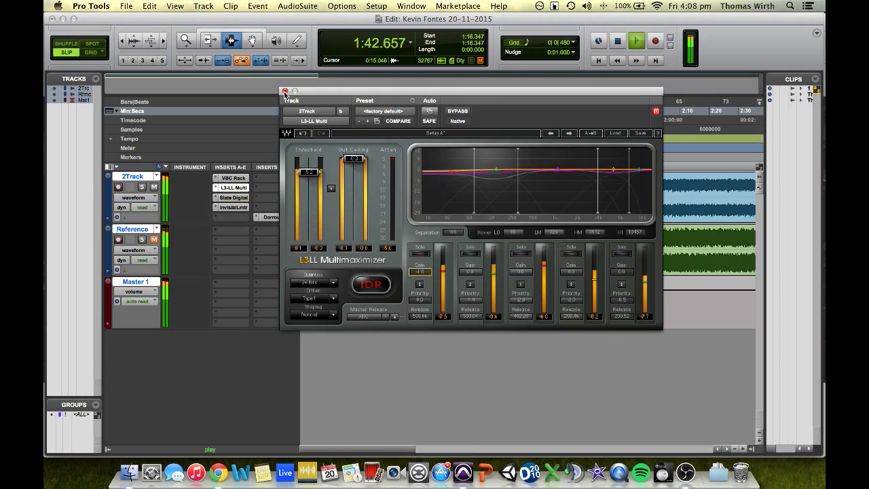
drag(425, 273, 424, 268)
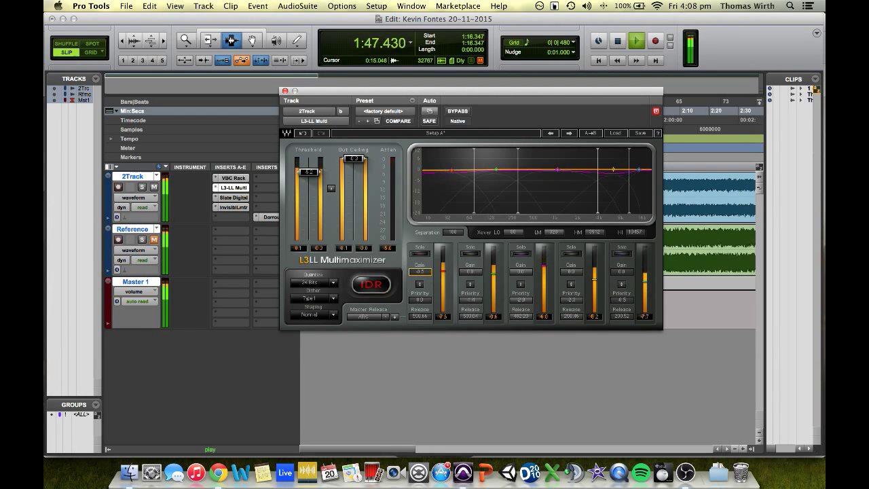
click(285, 90)
Solo and unmute the Reference track to compare it again, stop playback and restore the track to muted and unsoloed.
click(142, 240)
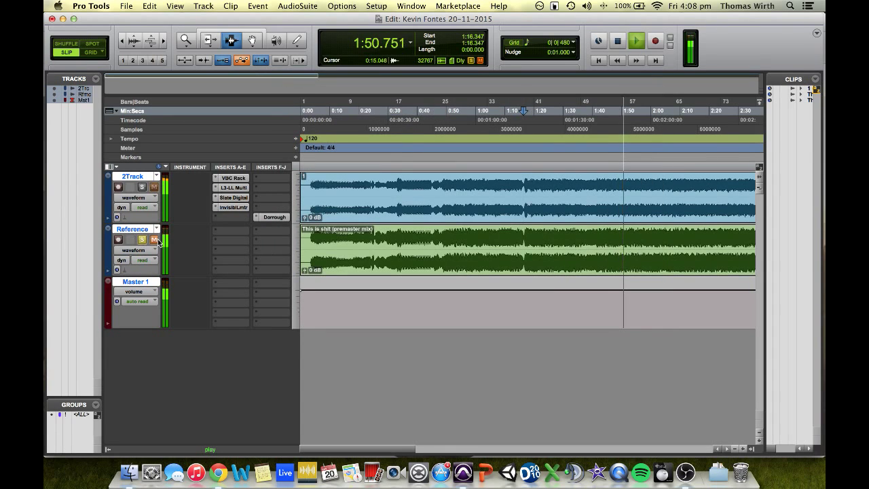
click(155, 240)
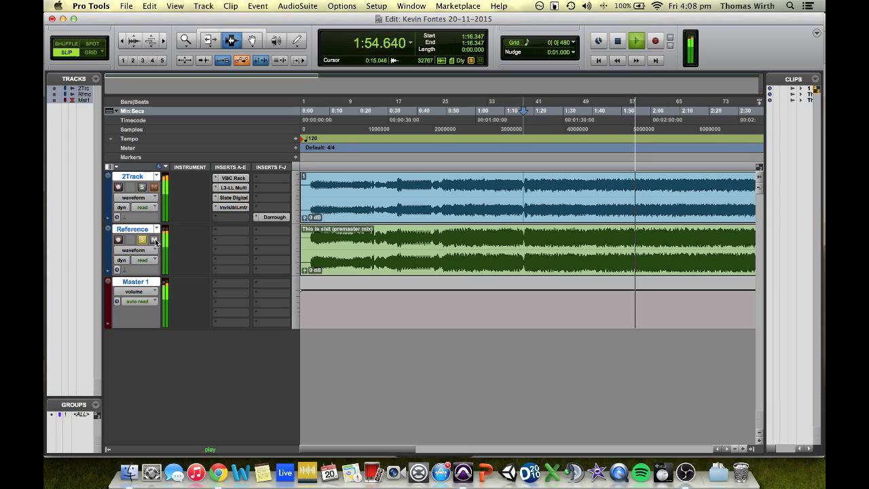
key(space)
click(142, 240)
click(154, 239)
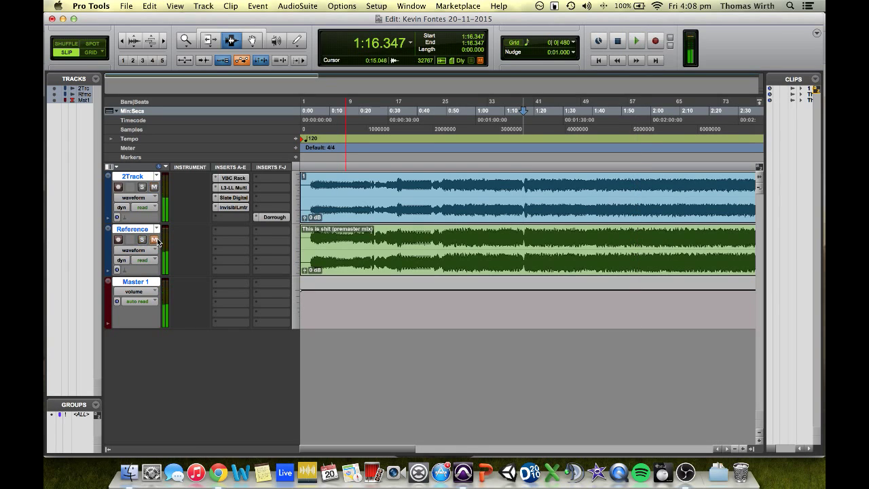
Select the entire 2Track clip and return the edit cursor to 1:16.347.
double_click(420, 194)
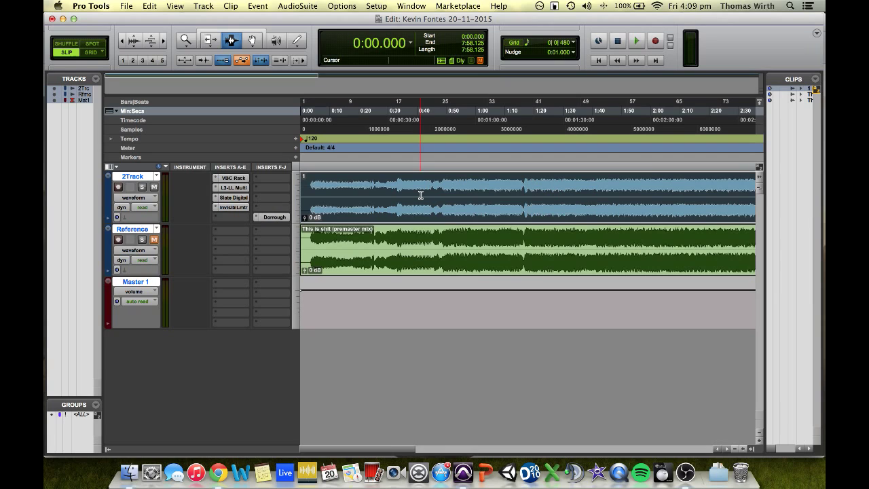
click(524, 185)
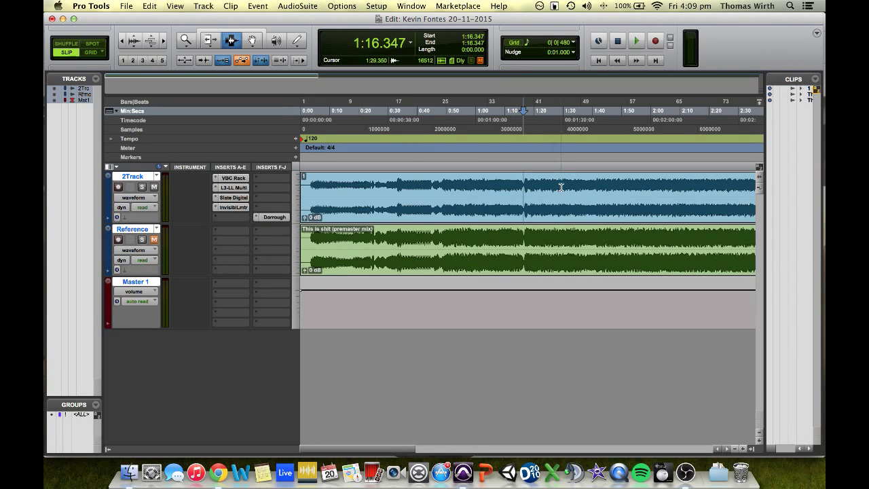